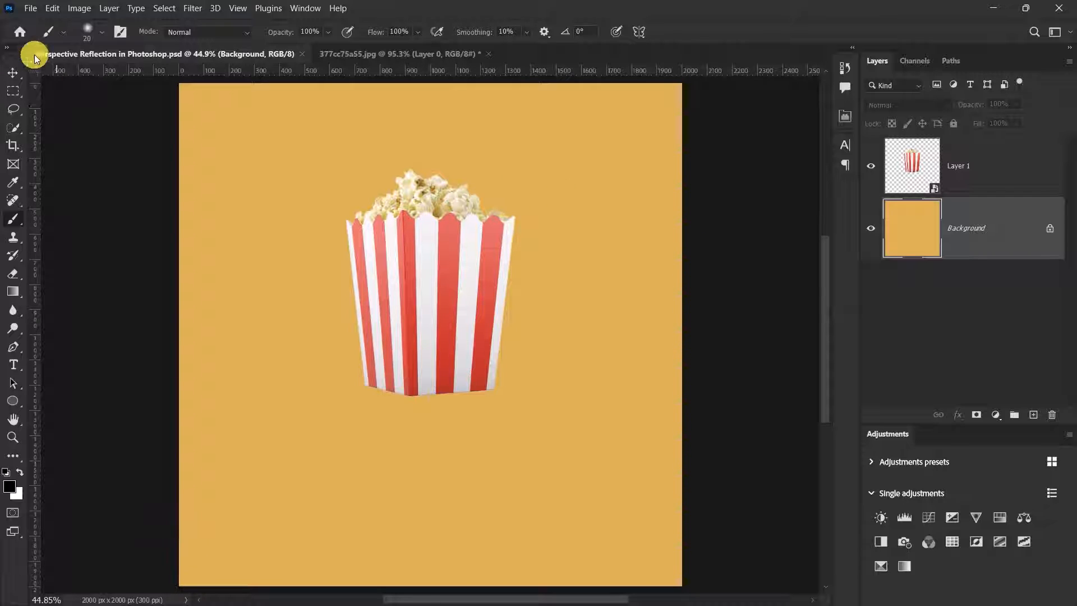
- Duplicate the popcorn box's Layer 1 with Ctrl+J and select the lower copy
left_click(13, 72)
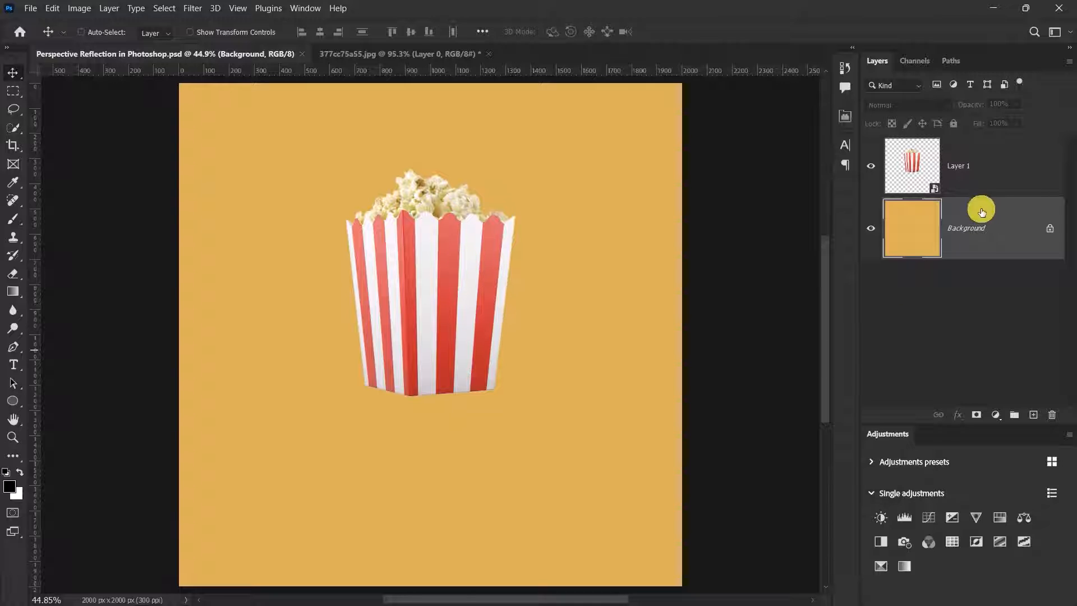
left_click(1000, 162)
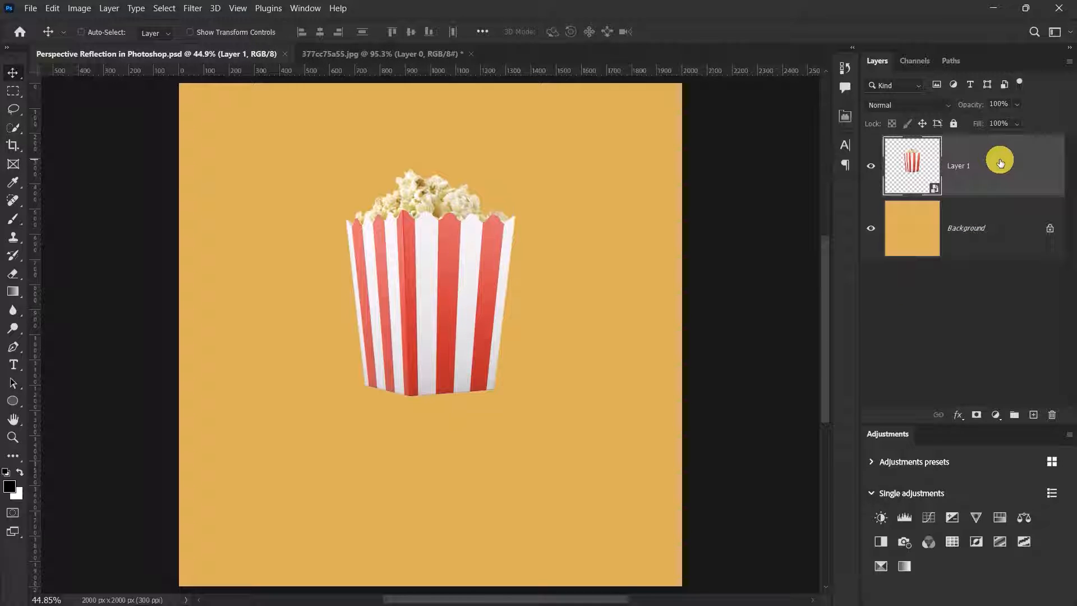
key("ctrl+j")
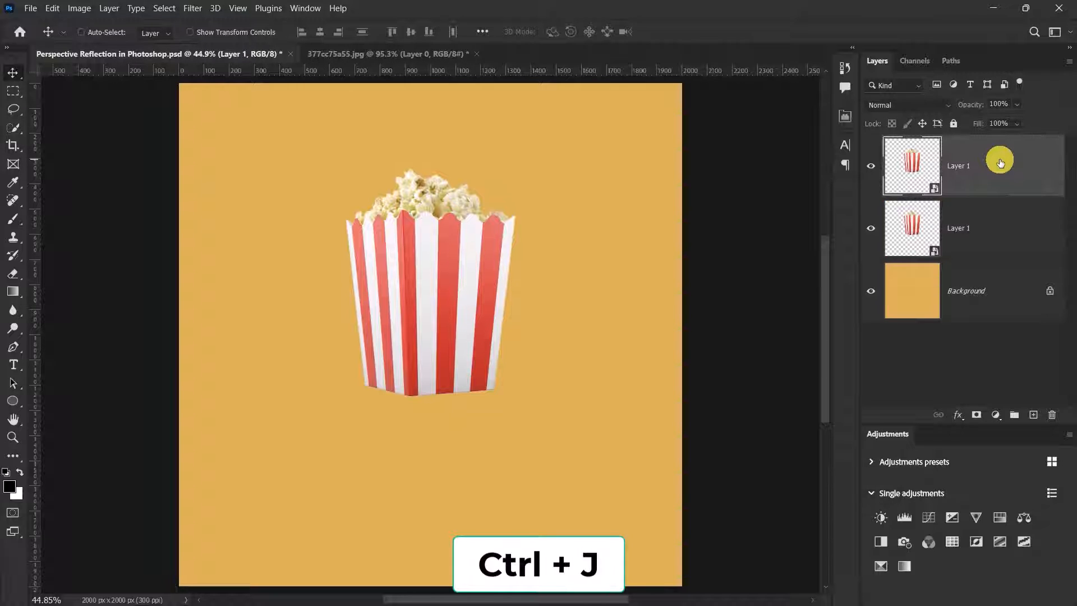
left_click(999, 228)
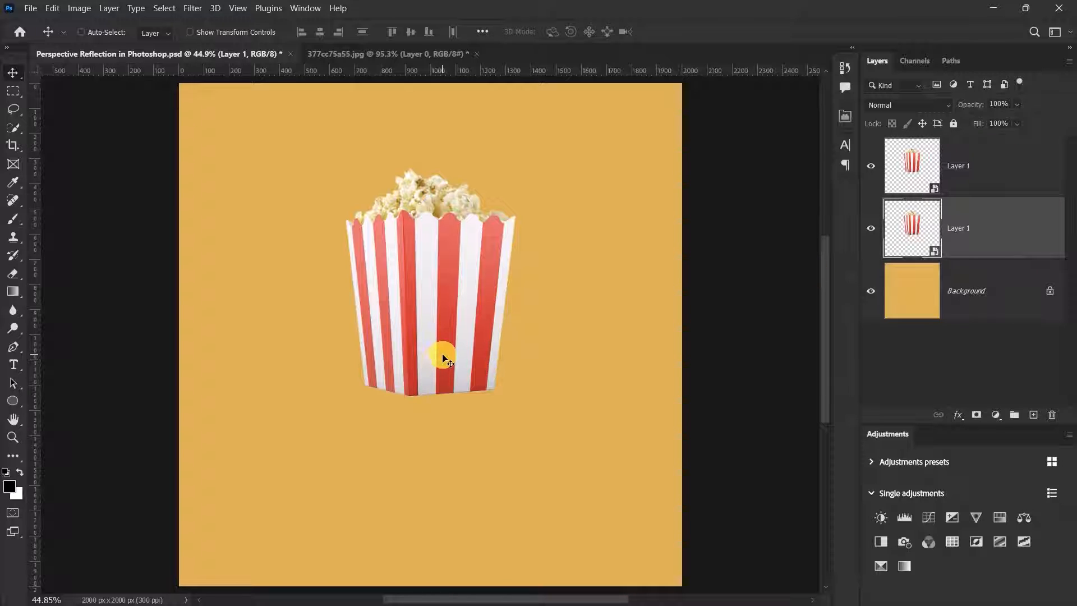
- Flip the lower copy vertically and position it directly beneath the box so the bases meet
key("ctrl+t")
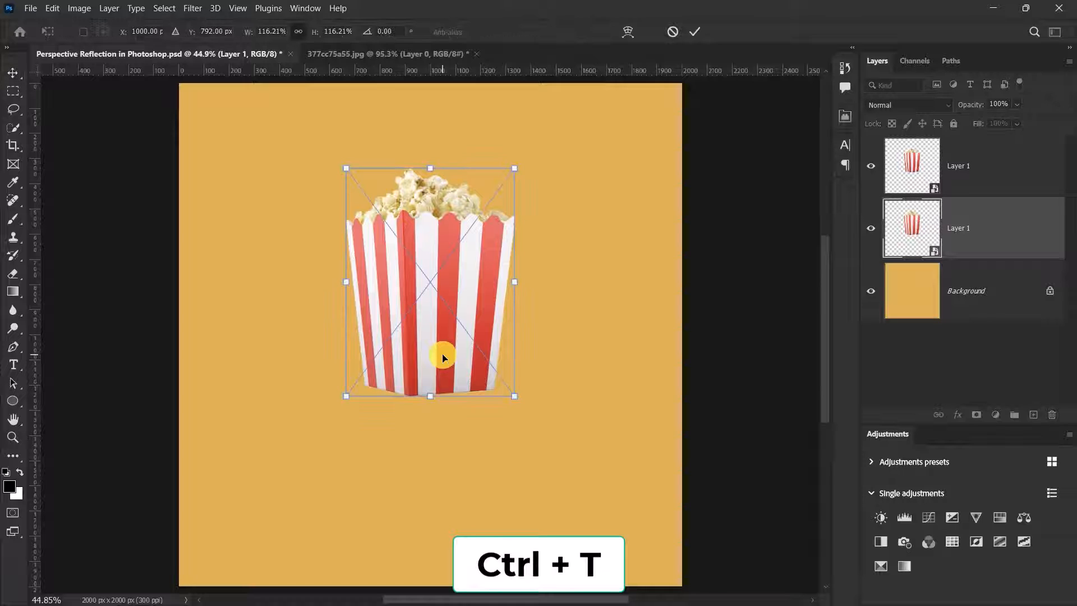
right_click(435, 258)
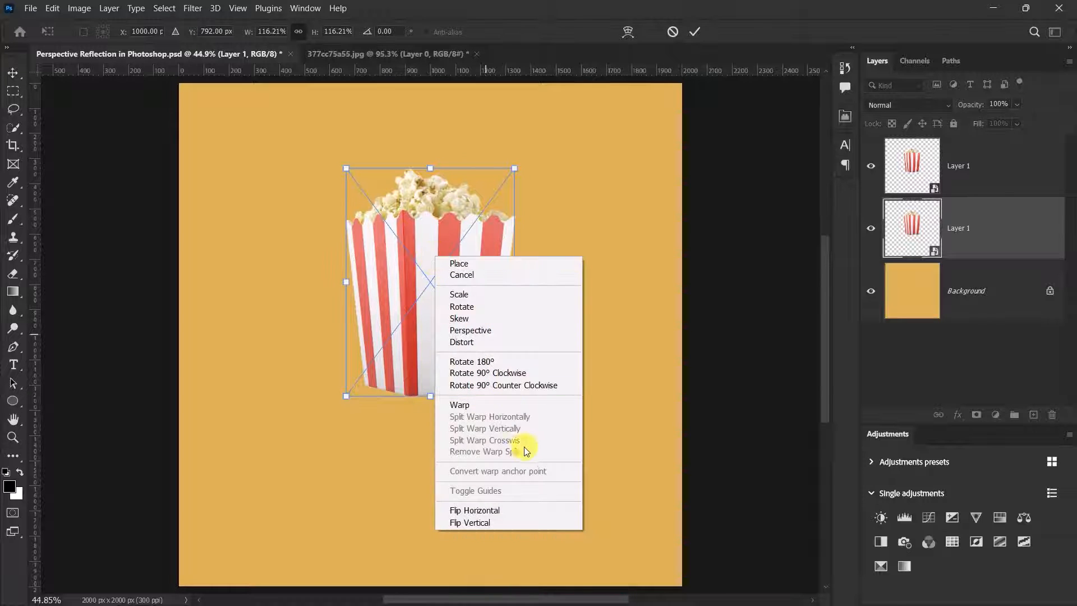
left_click(470, 523)
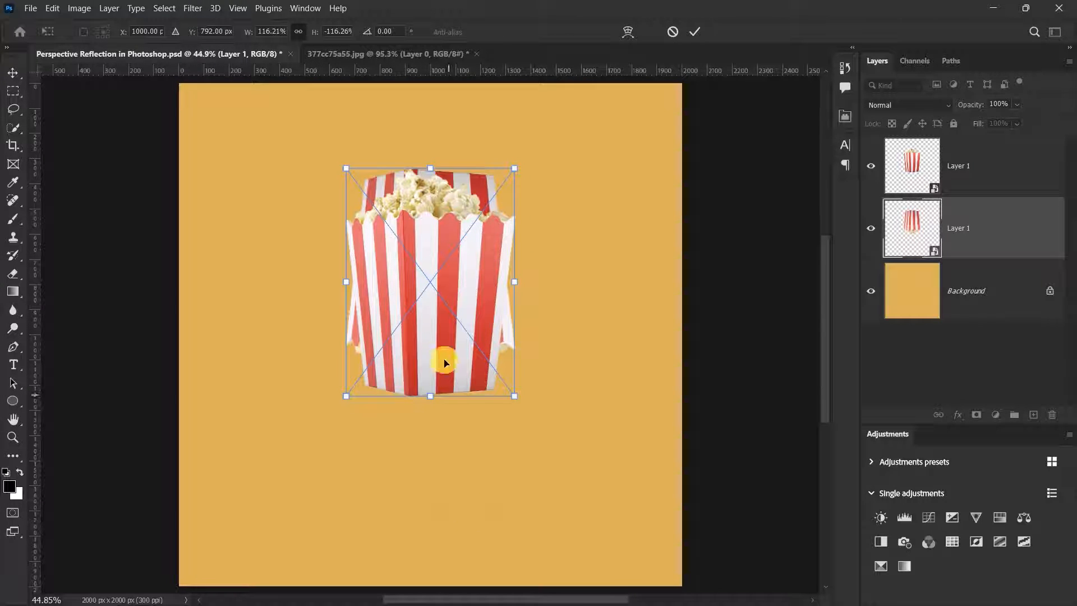
scroll(446, 392, "up", 2)
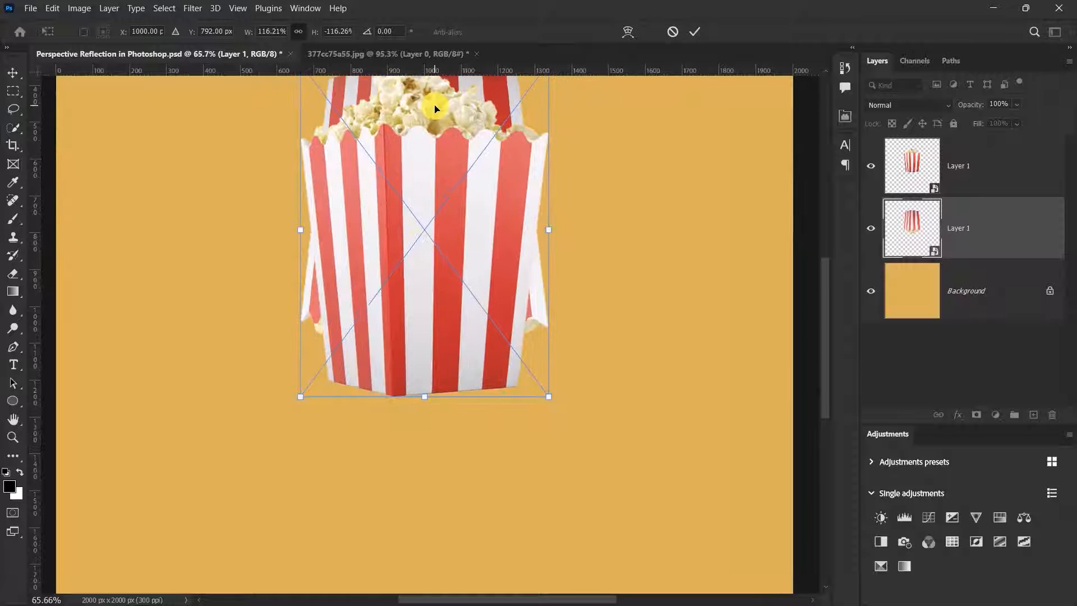
left_click_drag(426, 110, 457, 440)
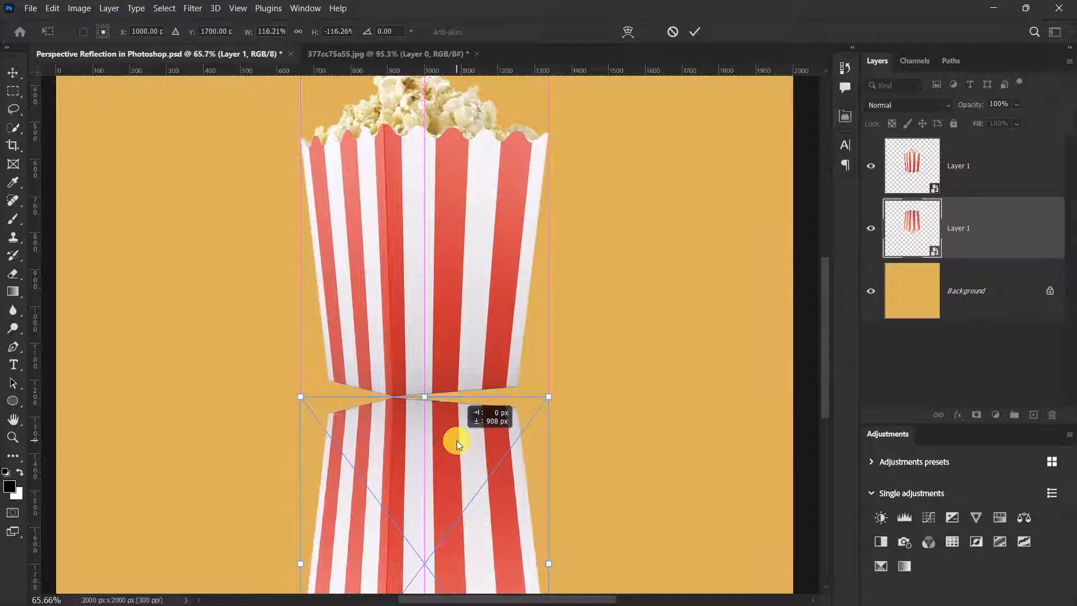
scroll(397, 419, "up", 4)
scroll(387, 397, "up", 3)
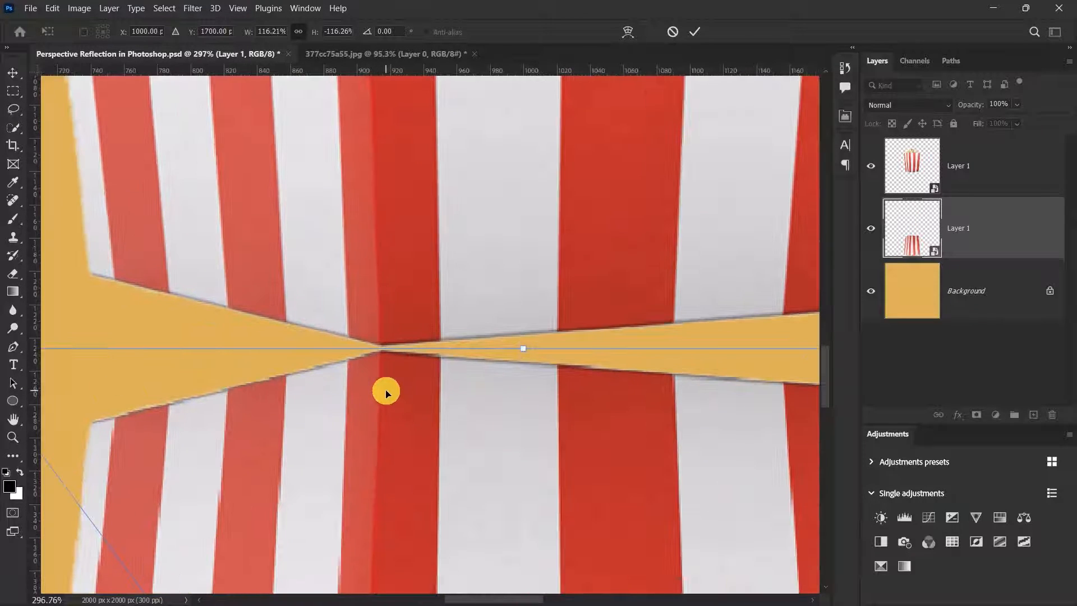
key("Up")
key("Up")
key("Up")
key("Up")
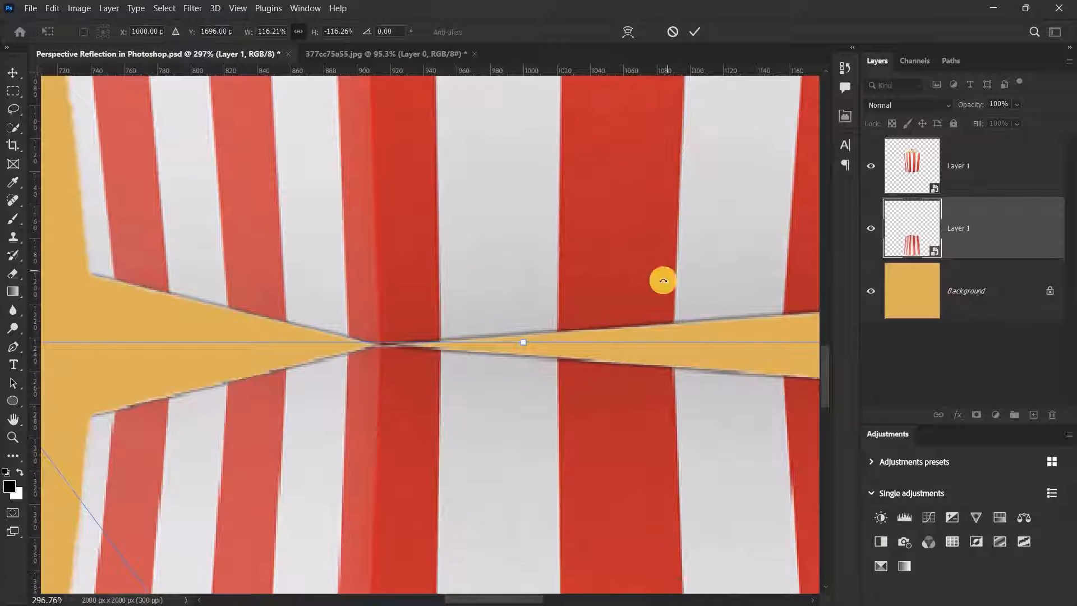
left_click(693, 34)
scroll(623, 139, "down", 5)
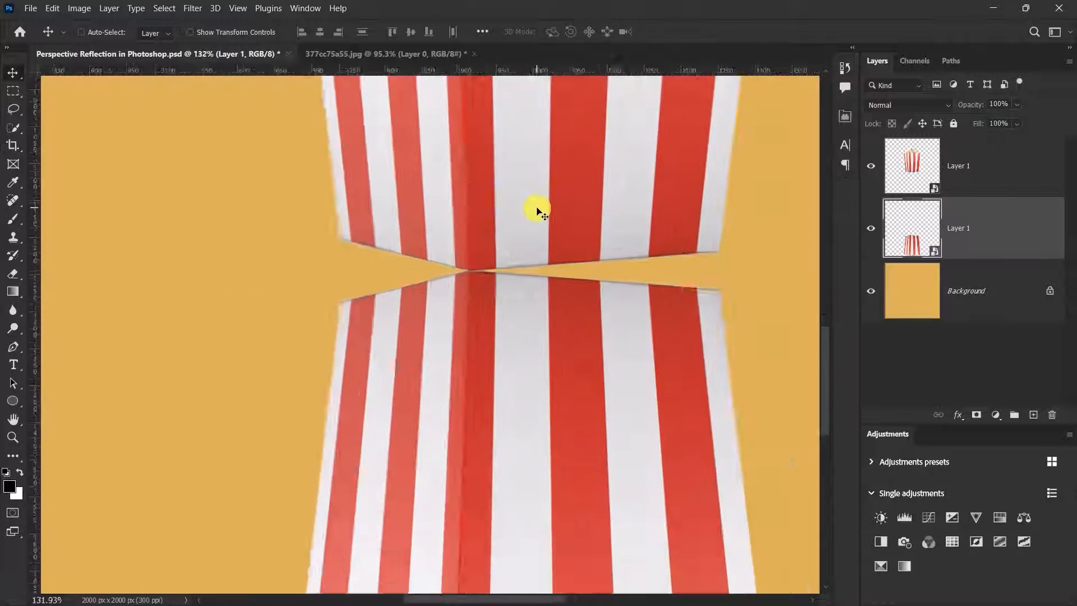
- Start Edit > Perspective Warp and draw a grid over the reflection's left face
left_click(52, 8)
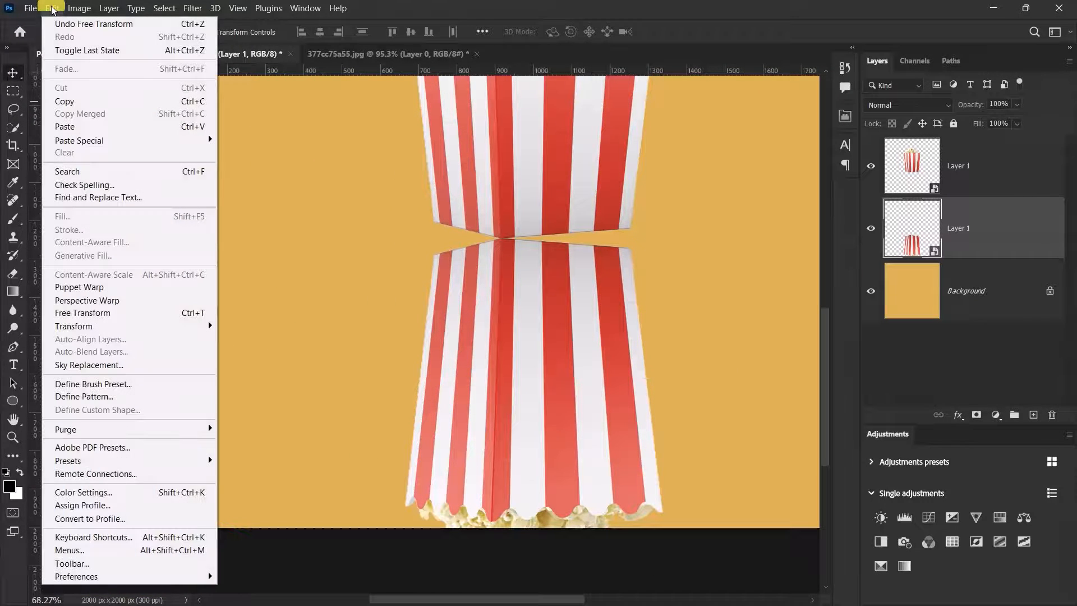
left_click(116, 302)
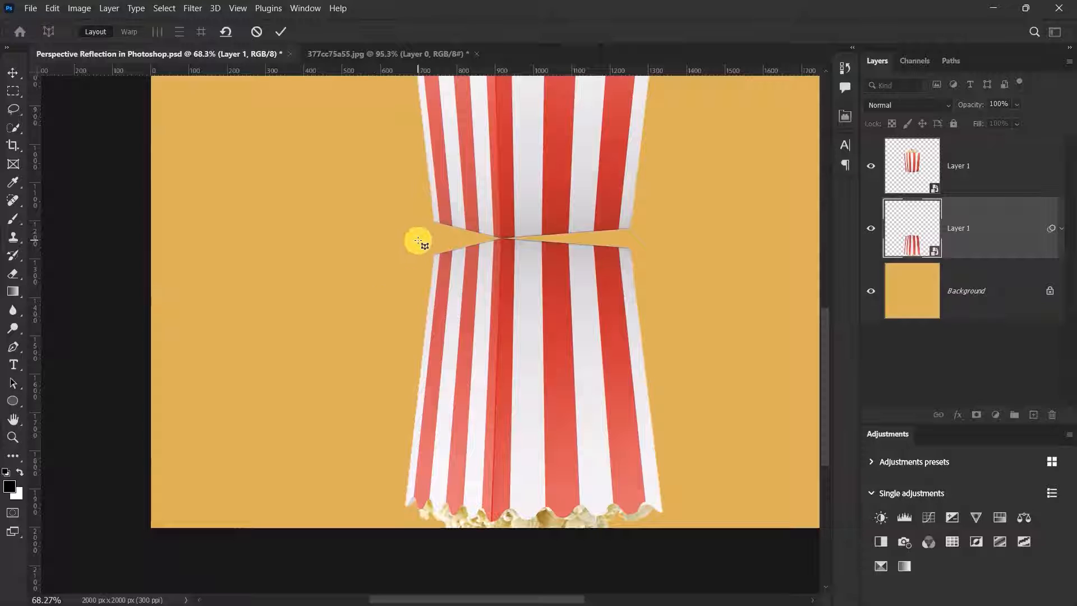
left_click_drag(419, 241, 491, 519)
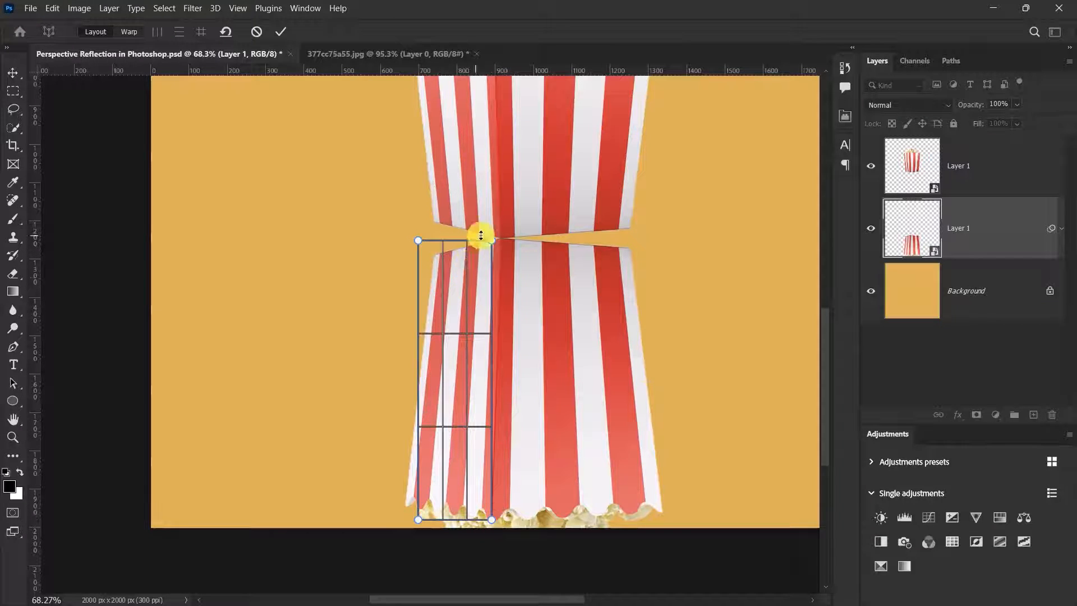
scroll(481, 234, "up", 5)
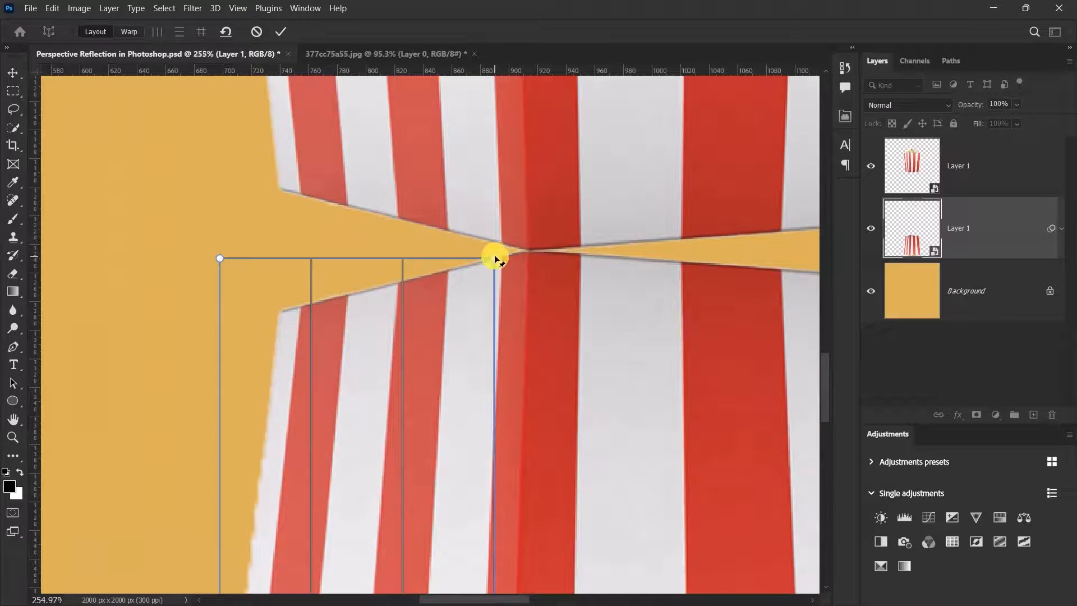
- Pin the grid's corners to the left face's outer corners and the centre crease
left_click_drag(496, 260, 529, 255)
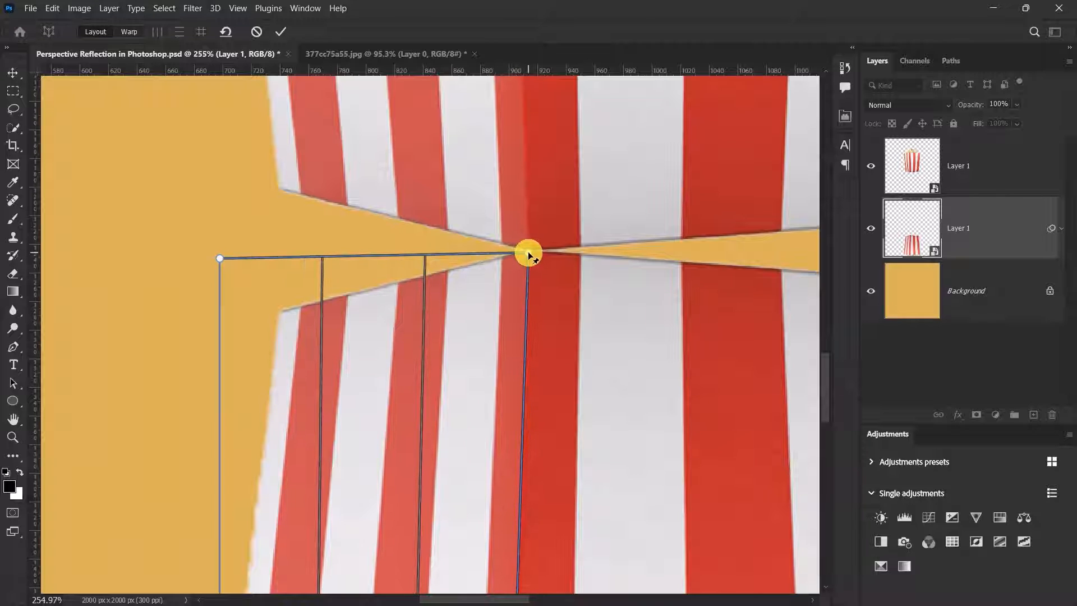
left_click_drag(221, 257, 280, 313)
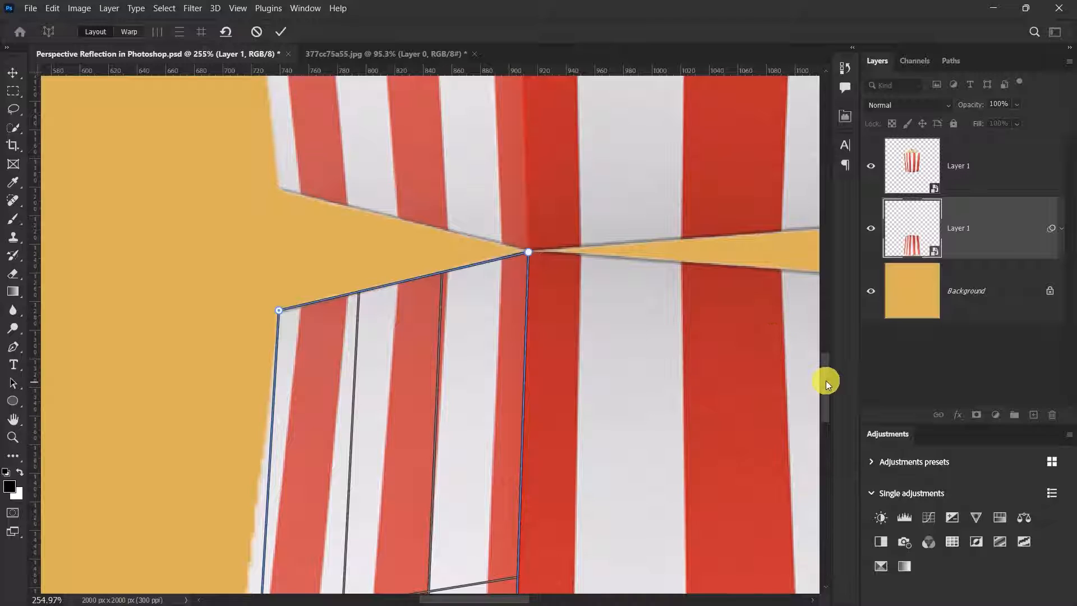
left_click_drag(826, 380, 807, 501)
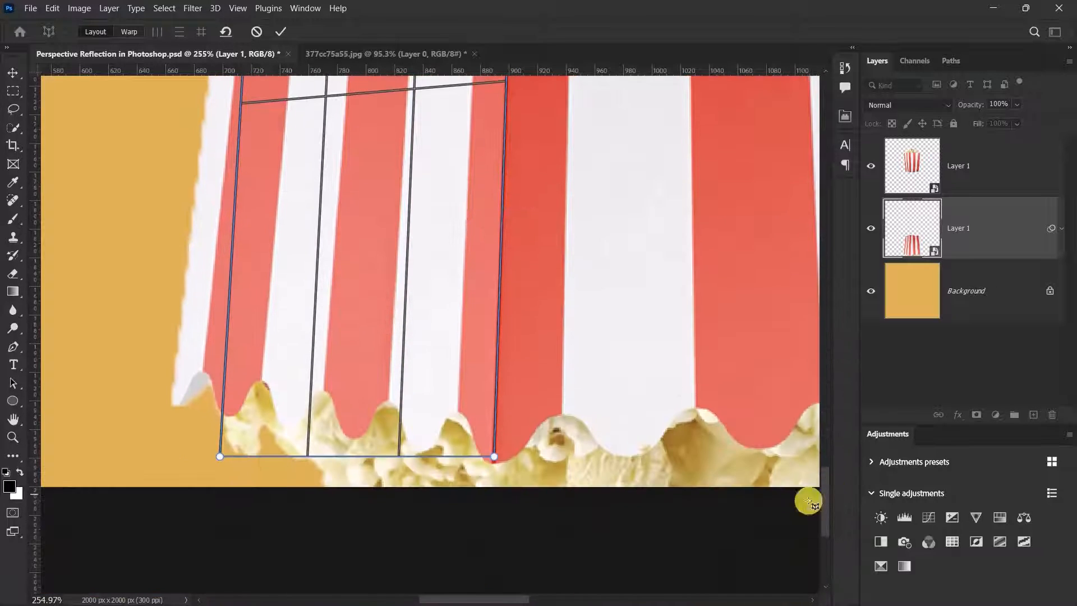
left_click_drag(221, 457, 173, 405)
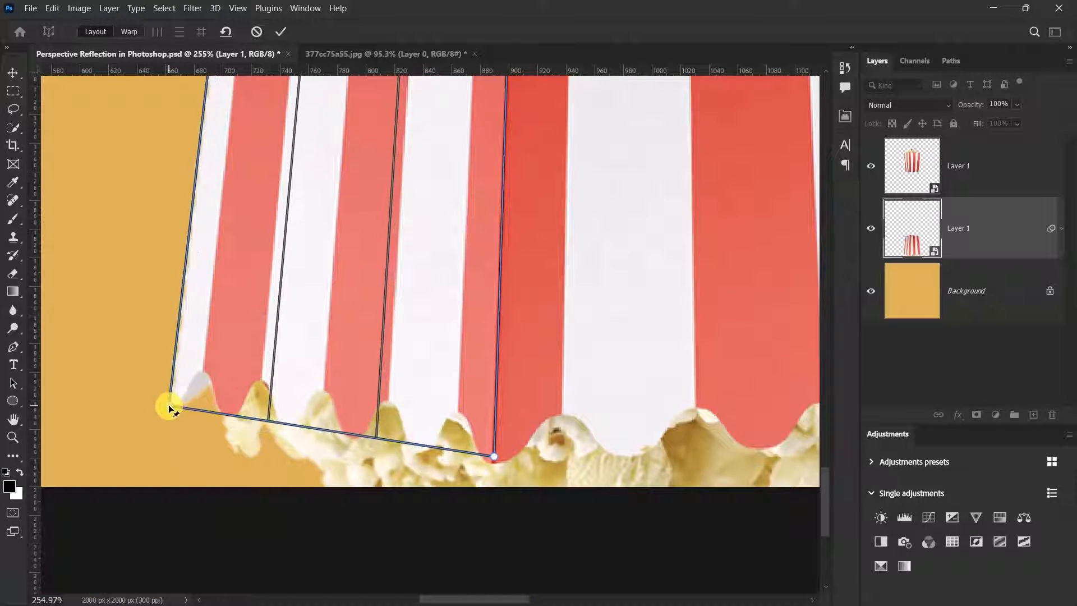
left_click_drag(493, 457, 492, 463)
scroll(474, 411, "down", 1)
scroll(473, 415, "down", 12)
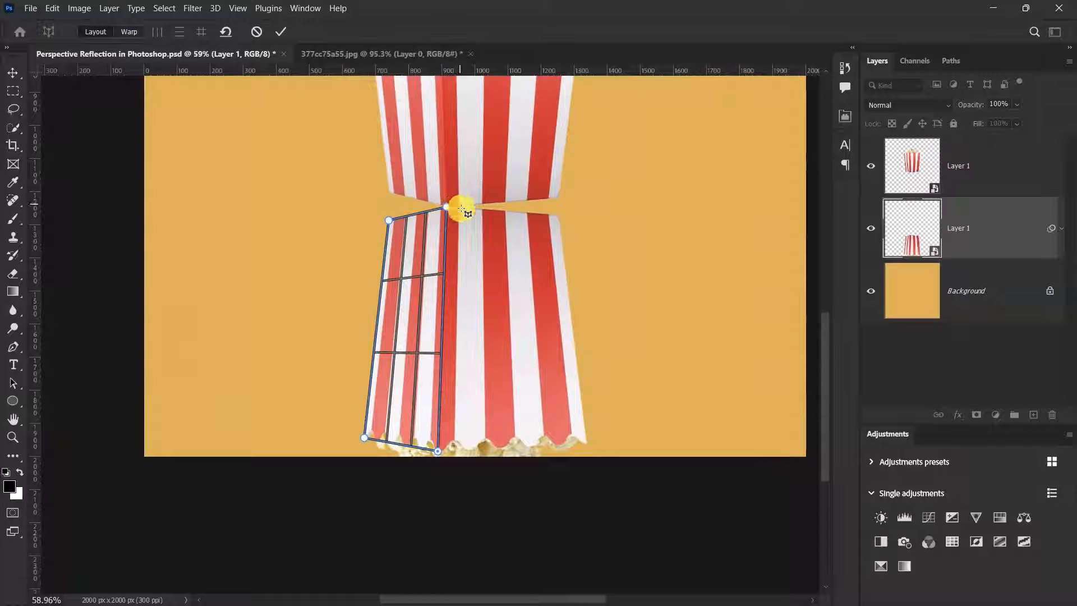
- Draw a second warp grid beside the first and pin its corners to the reflection's right face
left_click_drag(461, 208, 587, 444)
scroll(546, 209, "up", 1)
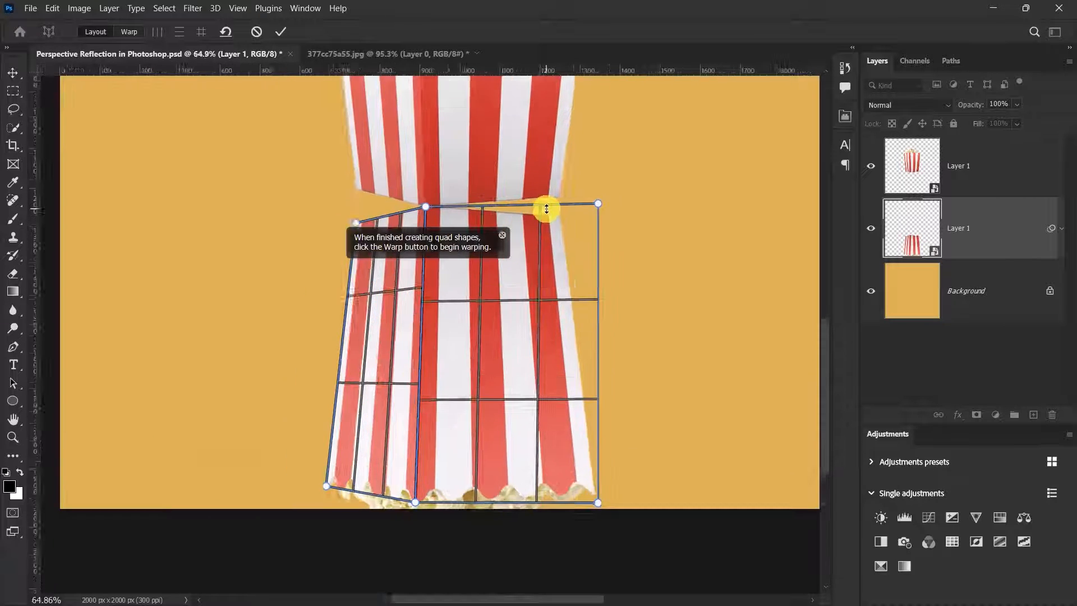
scroll(561, 219, "up", 2)
scroll(567, 208, "up", 11)
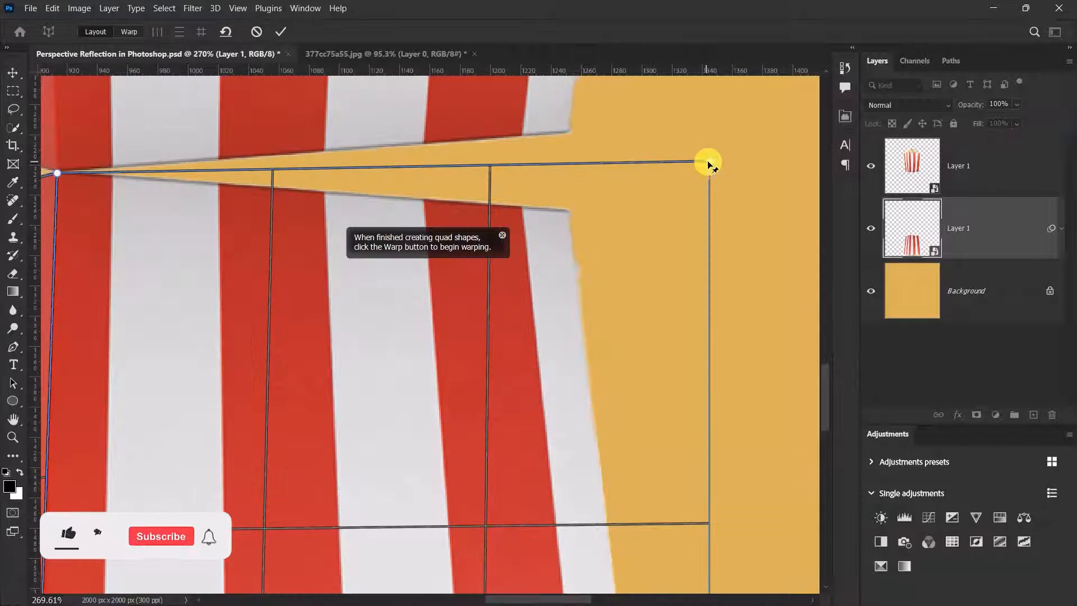
left_click_drag(708, 162, 570, 208)
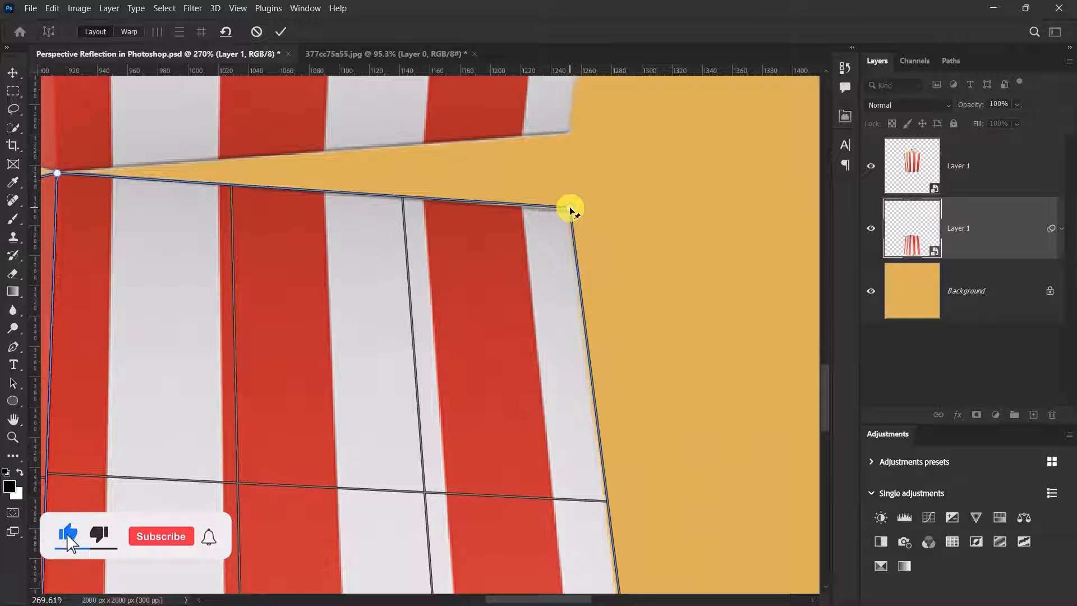
scroll(569, 210, "down", 10)
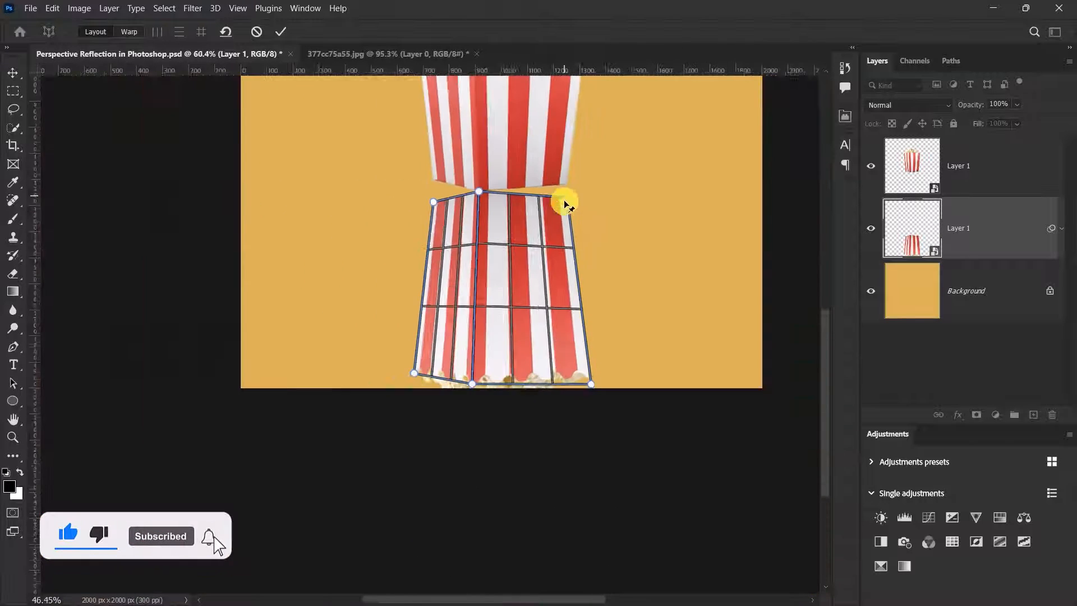
scroll(600, 372, "up", 8)
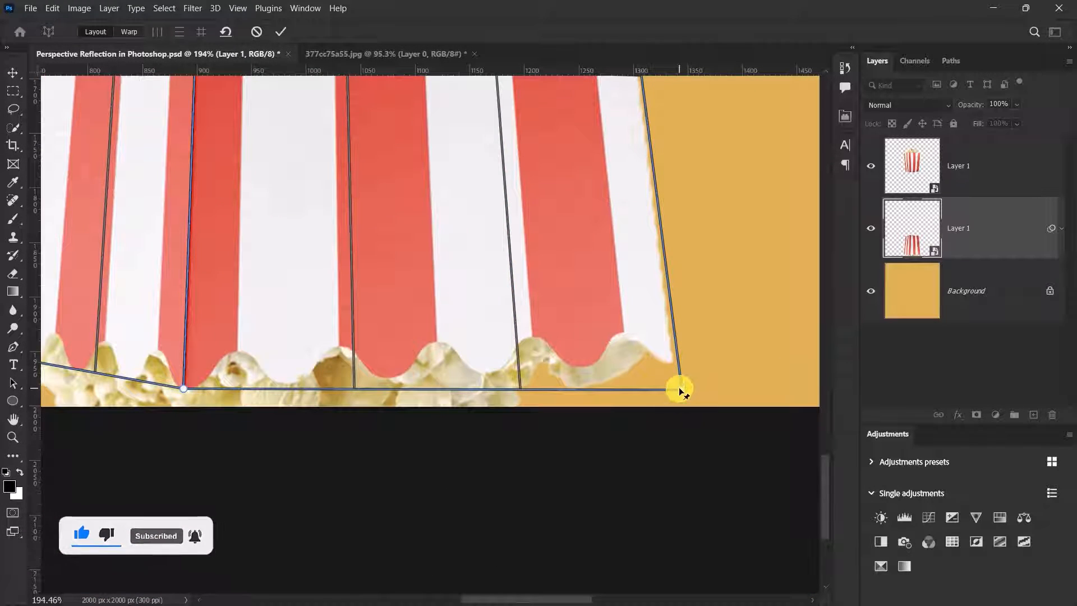
left_click_drag(681, 387, 671, 361)
scroll(631, 405, "down", 8)
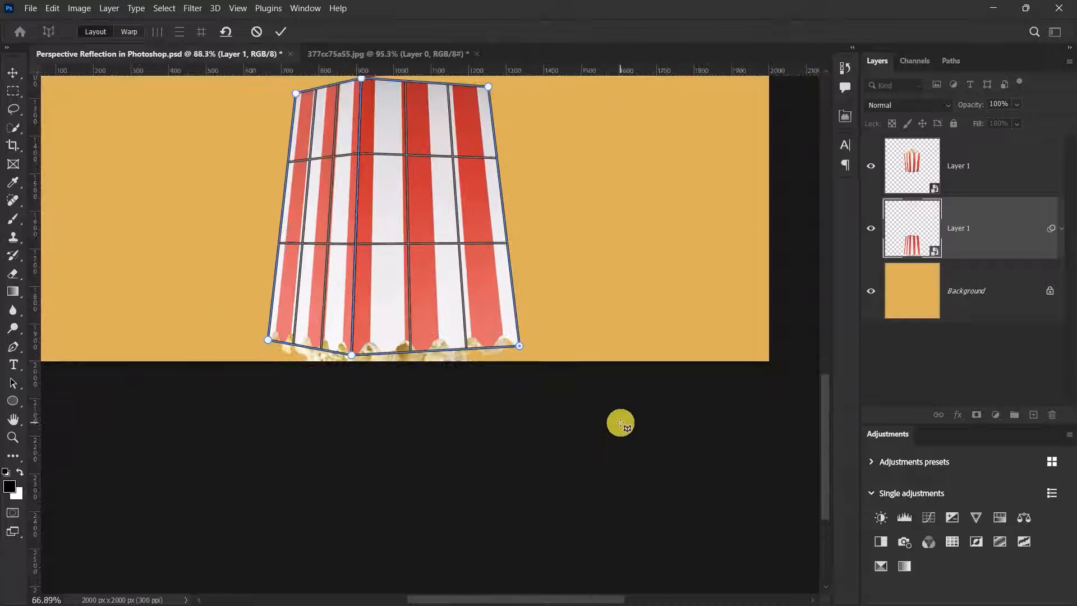
left_click_drag(363, 111, 401, 192)
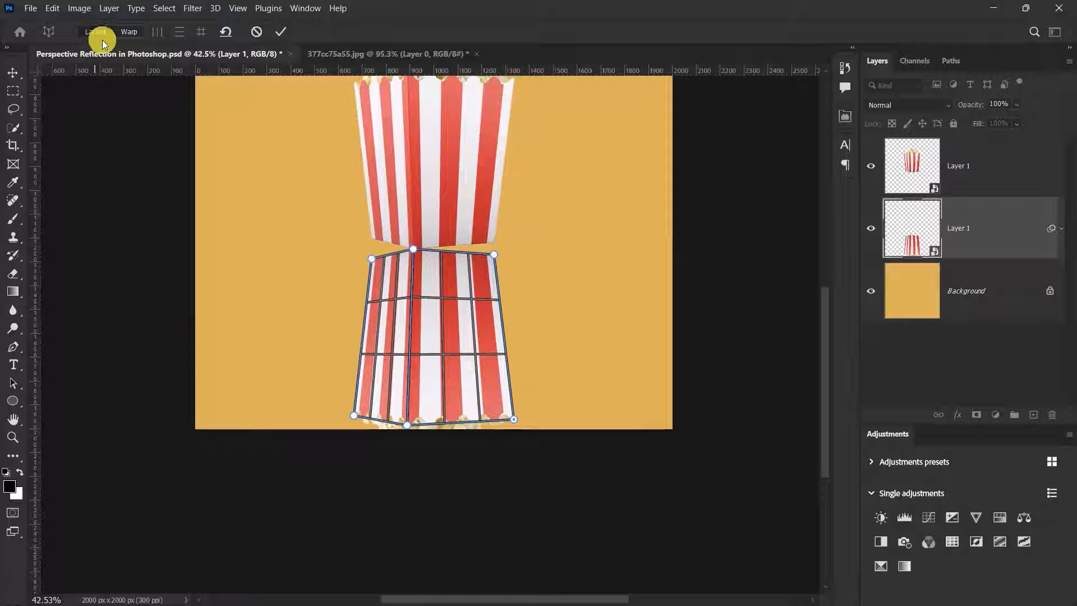
- Switch to Warp mode and raise the reflection's left corner pin to the box's base
left_click(126, 32)
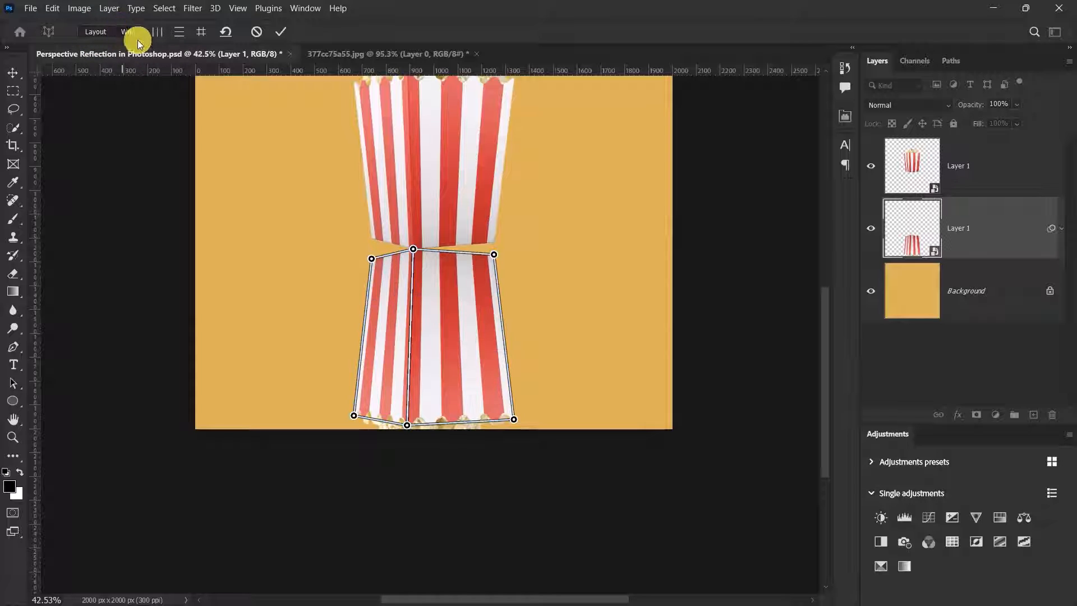
scroll(409, 221, "up", 5)
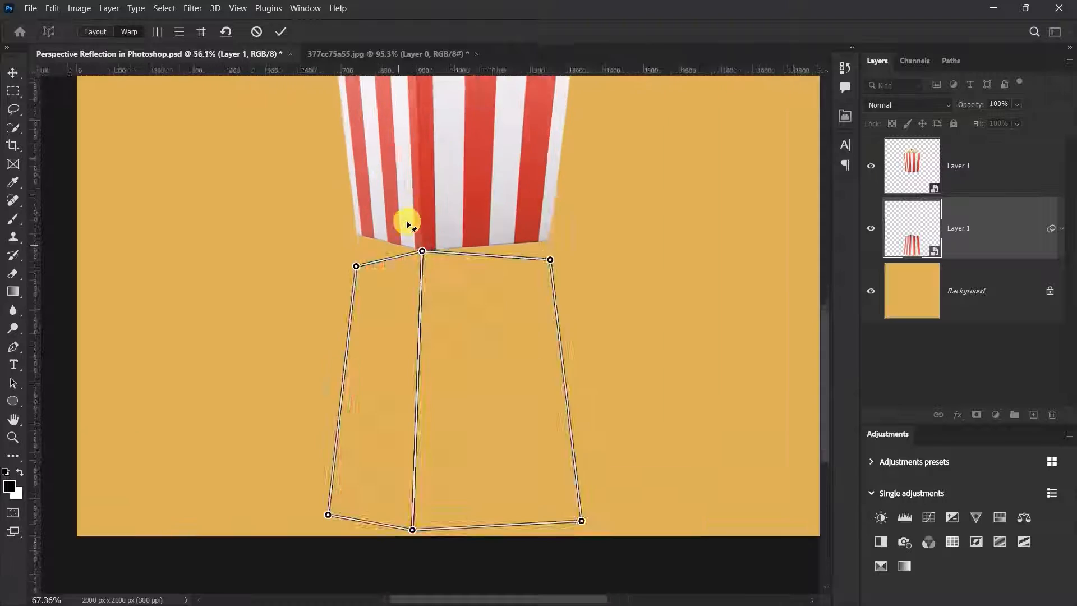
scroll(422, 198, "up", 1)
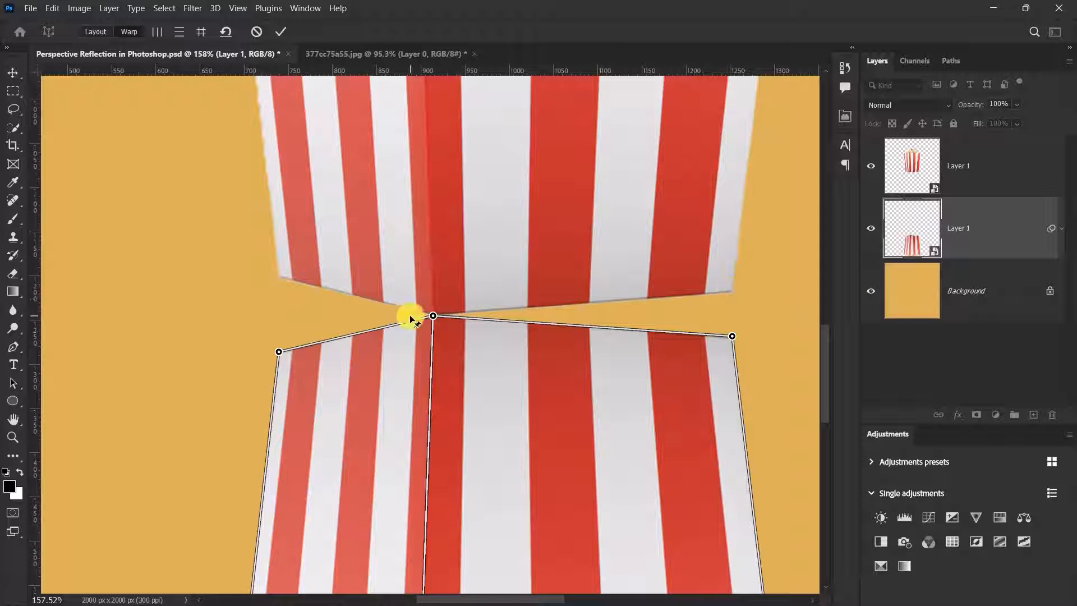
scroll(354, 283, "up", 4)
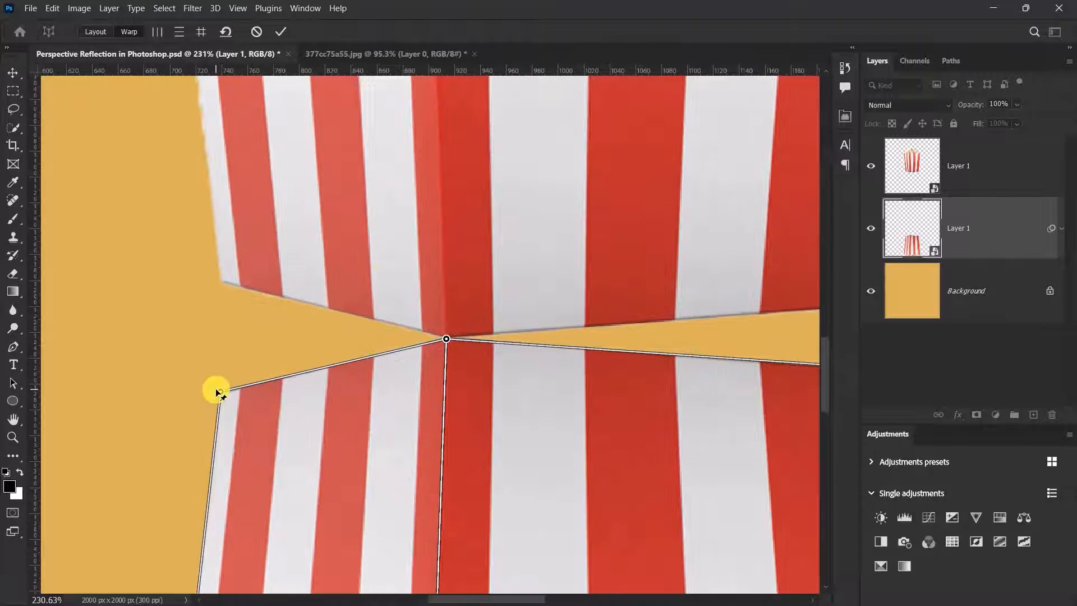
left_click_drag(219, 390, 221, 275)
scroll(220, 276, "down", 1)
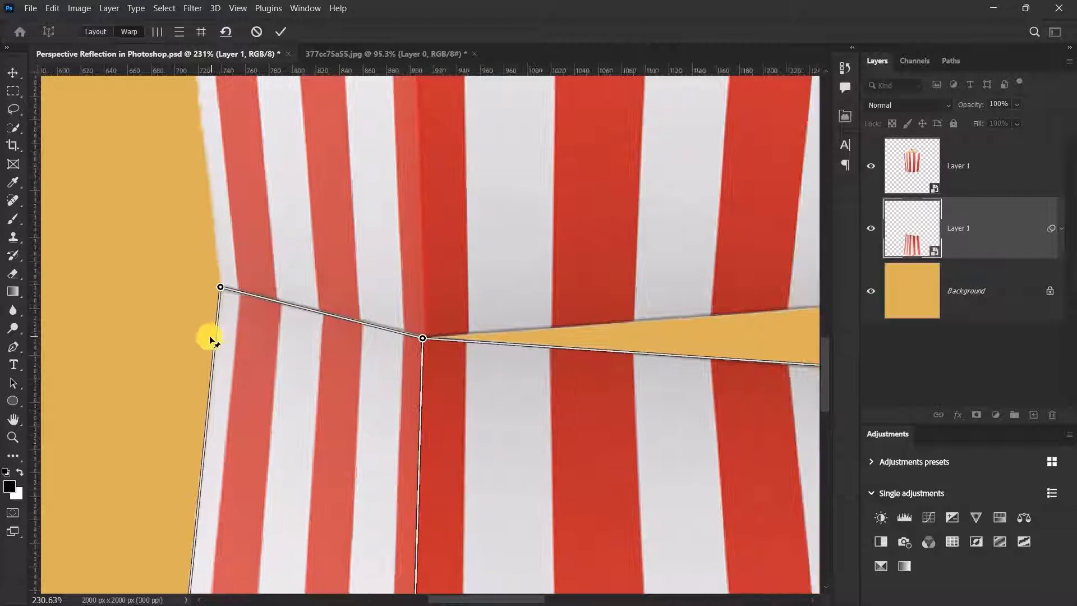
scroll(348, 372, "down", 5)
scroll(419, 344, "up", 5)
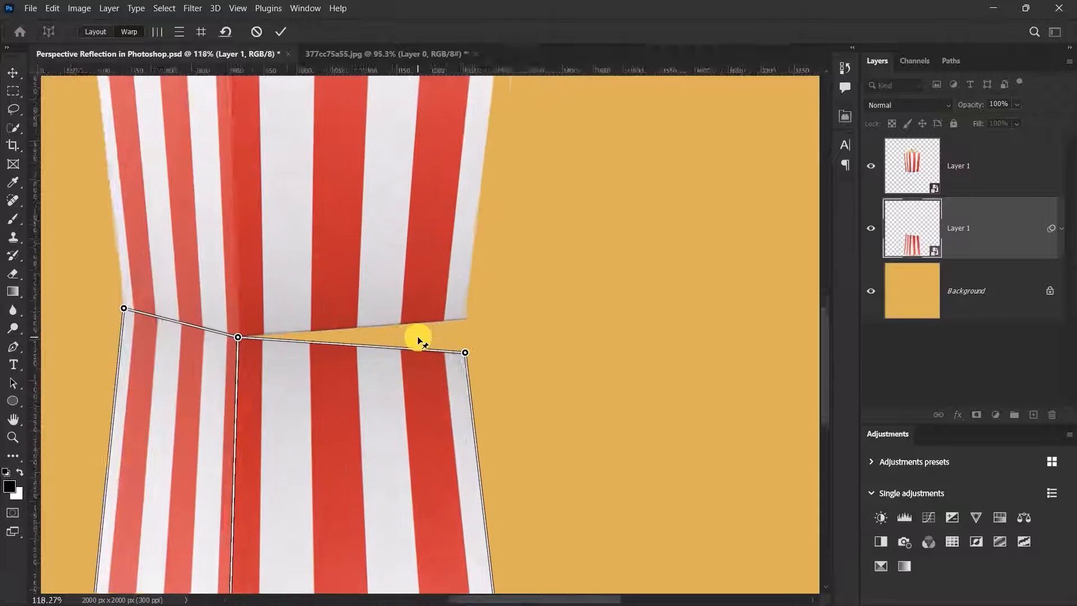
- Raise the reflection's right corner pin to close the orange gap and commit the warp
left_click_drag(519, 370, 516, 290)
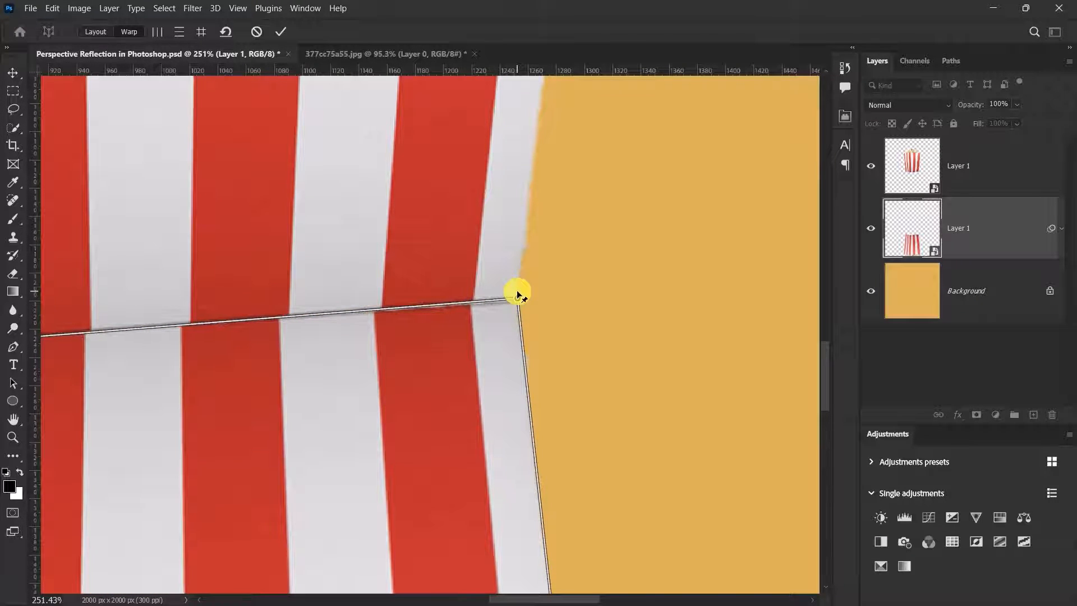
scroll(504, 307, "down", 1)
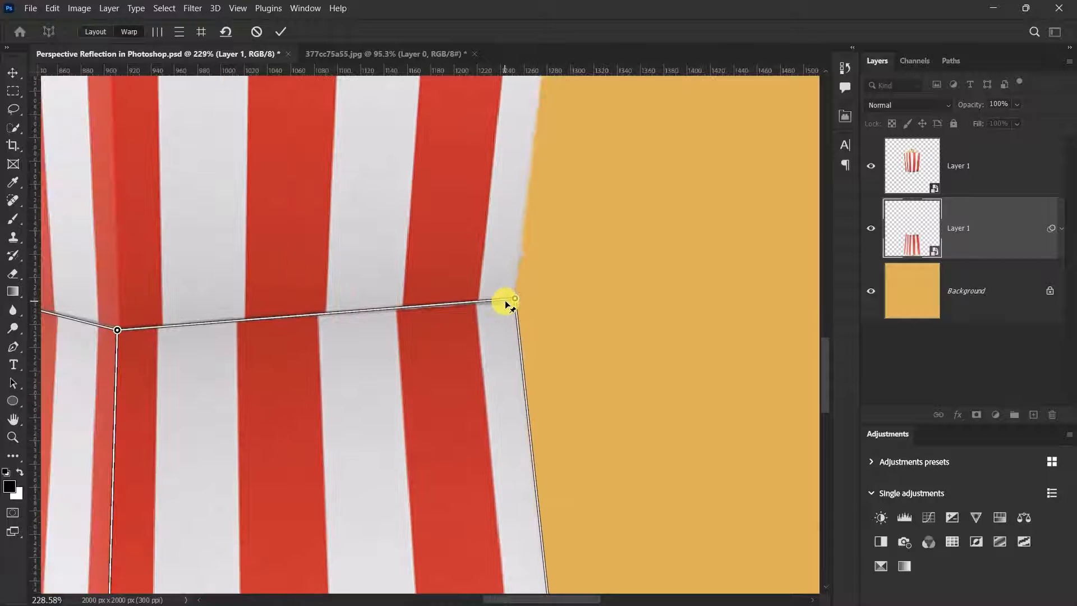
scroll(503, 308, "down", 5)
scroll(452, 301, "up", 3)
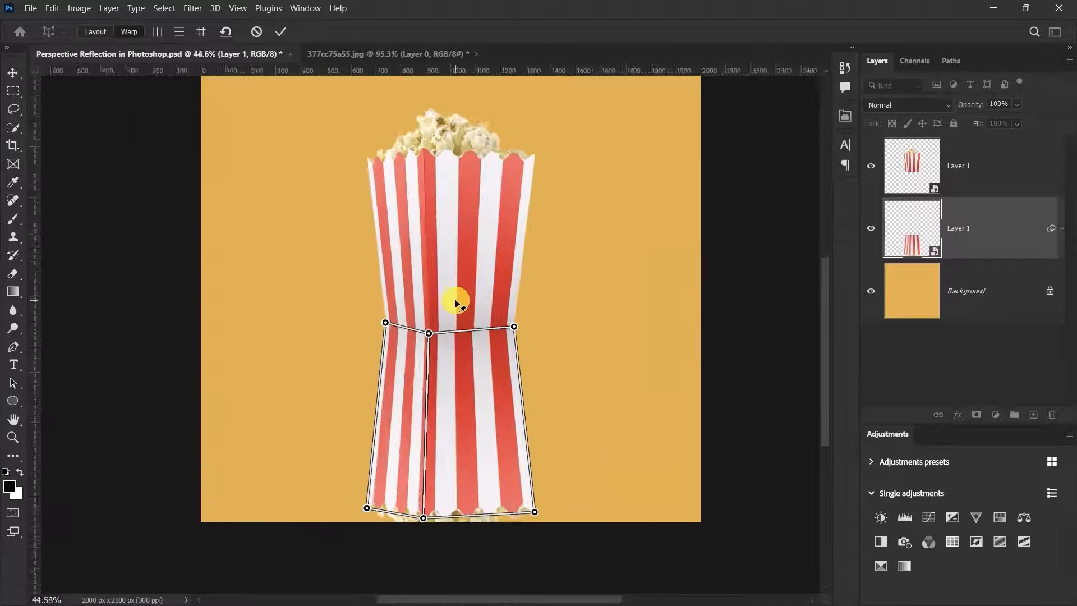
left_click(280, 31)
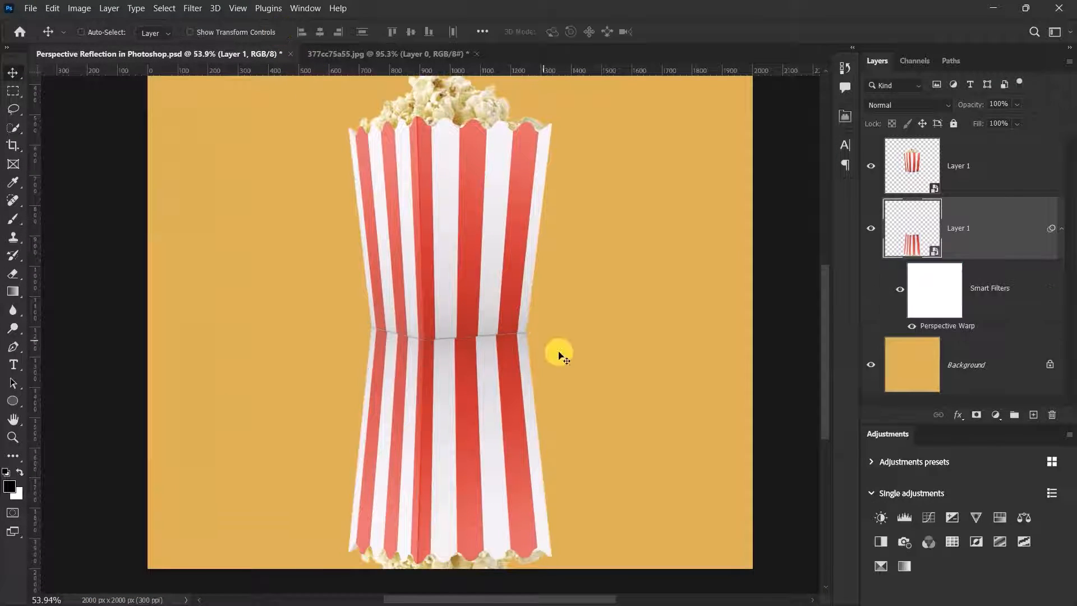
- Collapse Layer 1's Smart Filters and add a white layer mask to the reflection
left_click(1061, 230)
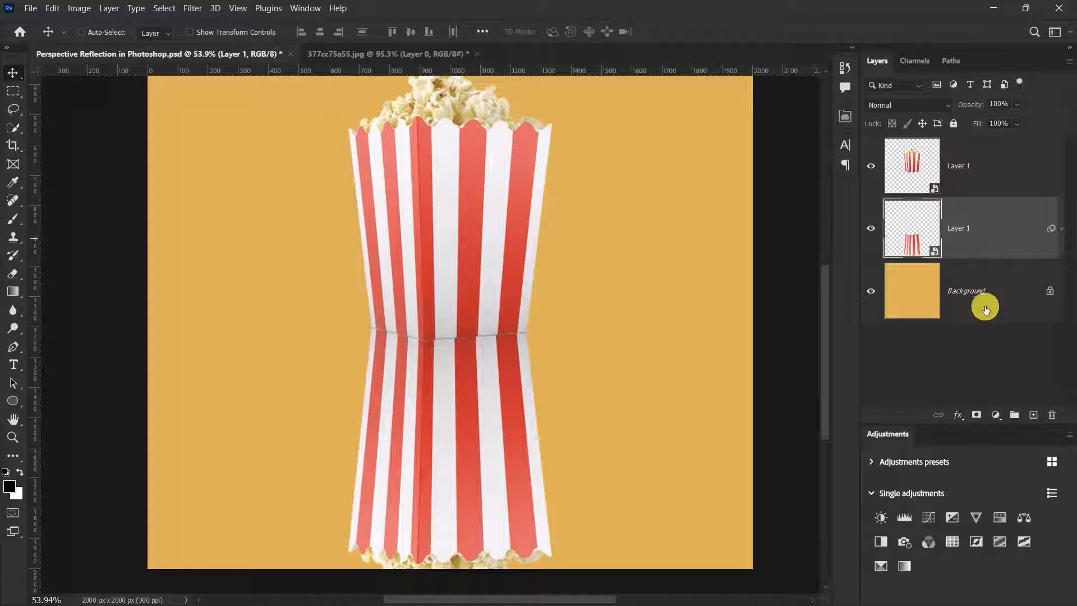
left_click(978, 415)
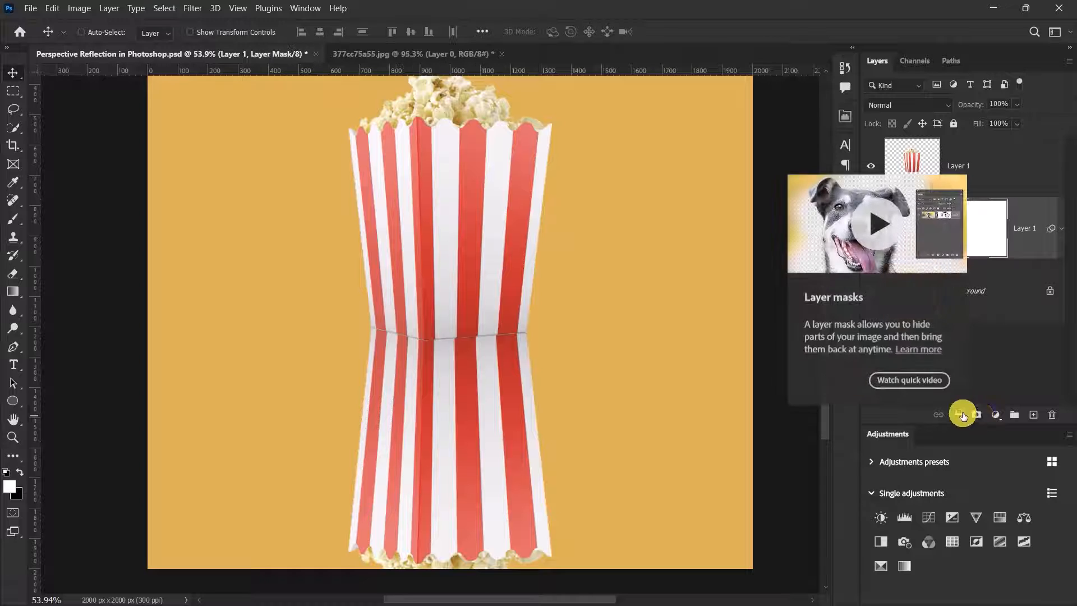
- Drag a black-to-white Basics gradient upward on the reflection's mask so it fades toward the bottom
left_click(14, 291)
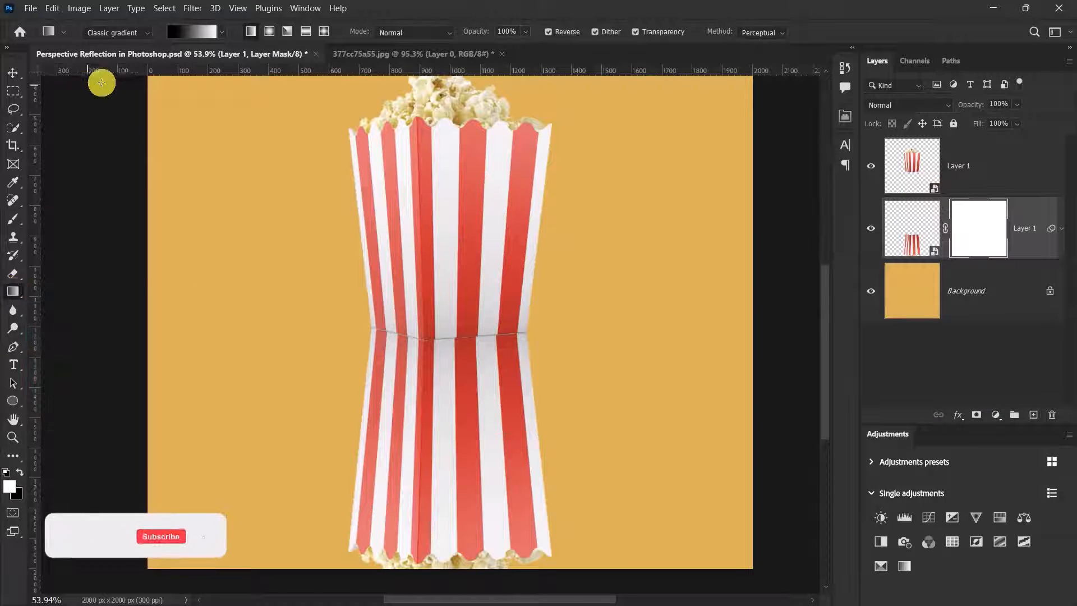
left_click(221, 32)
left_click(120, 58)
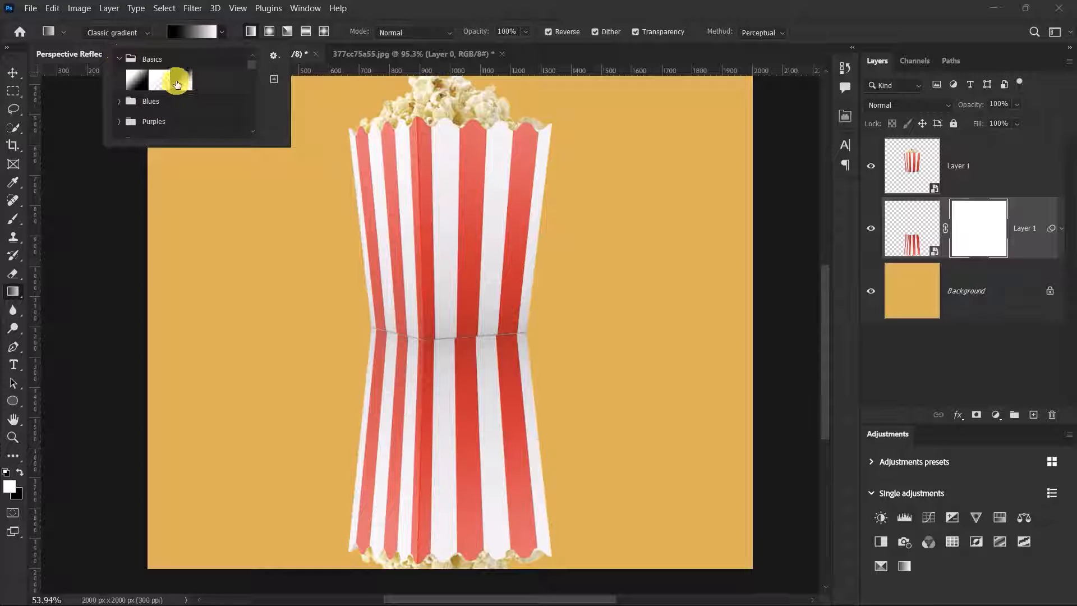
key("Escape")
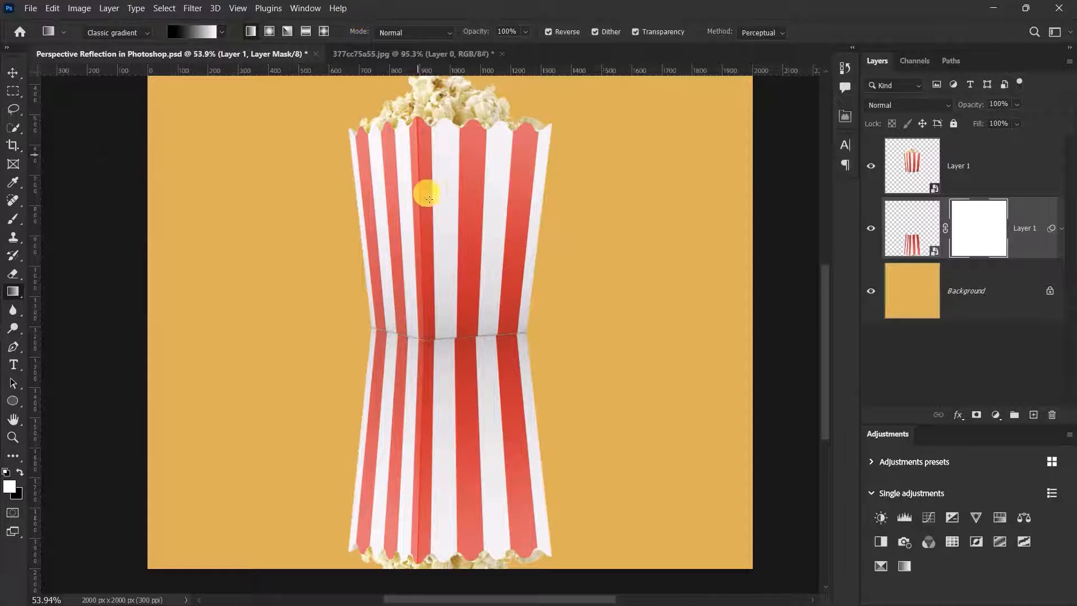
scroll(438, 249, "down", 5)
scroll(429, 277, "up", 3)
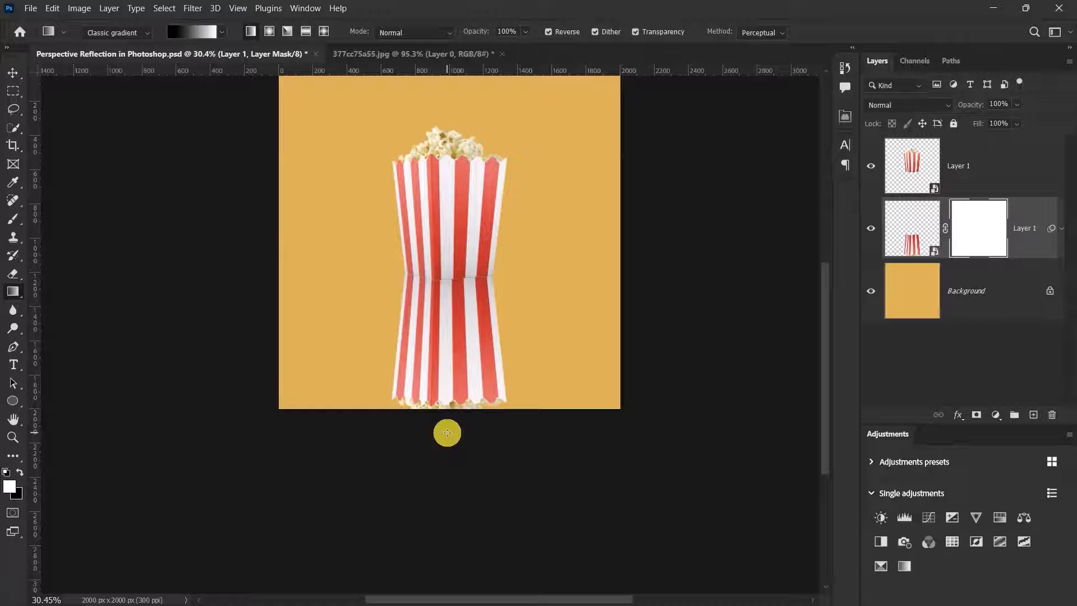
left_click_drag(447, 432, 447, 225)
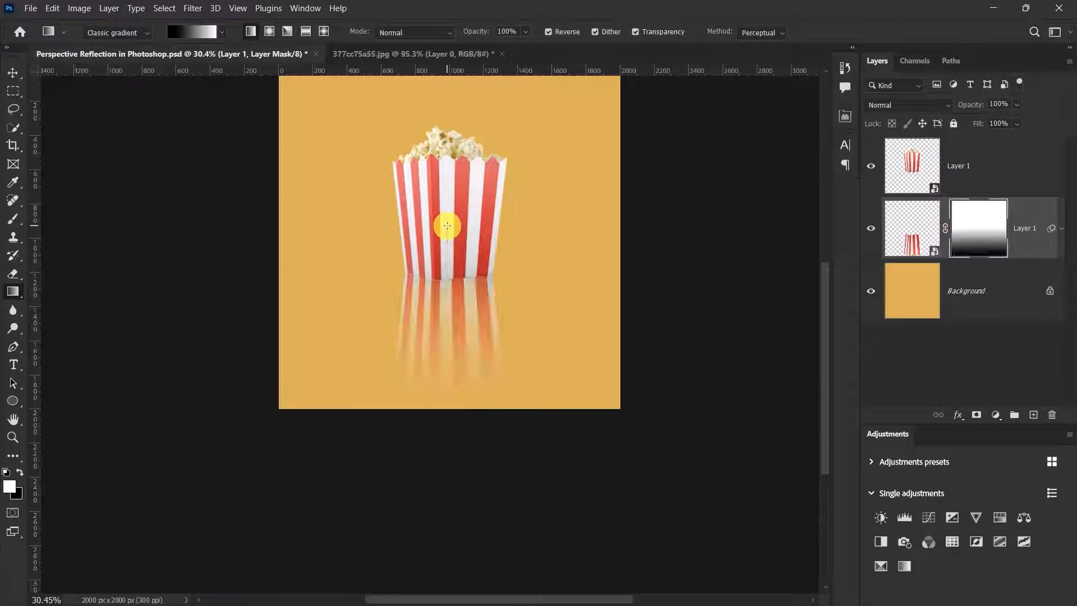
left_click(13, 74)
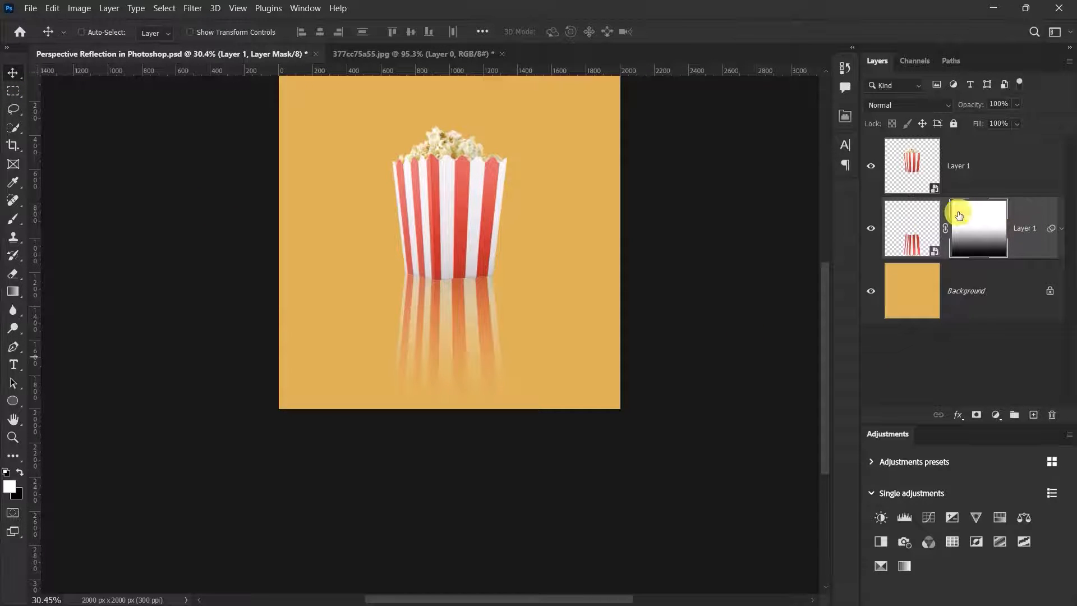
- Add an empty Layer 2, choose the Brush tool, and open the foreground Color Picker
scroll(471, 147, "up", 4)
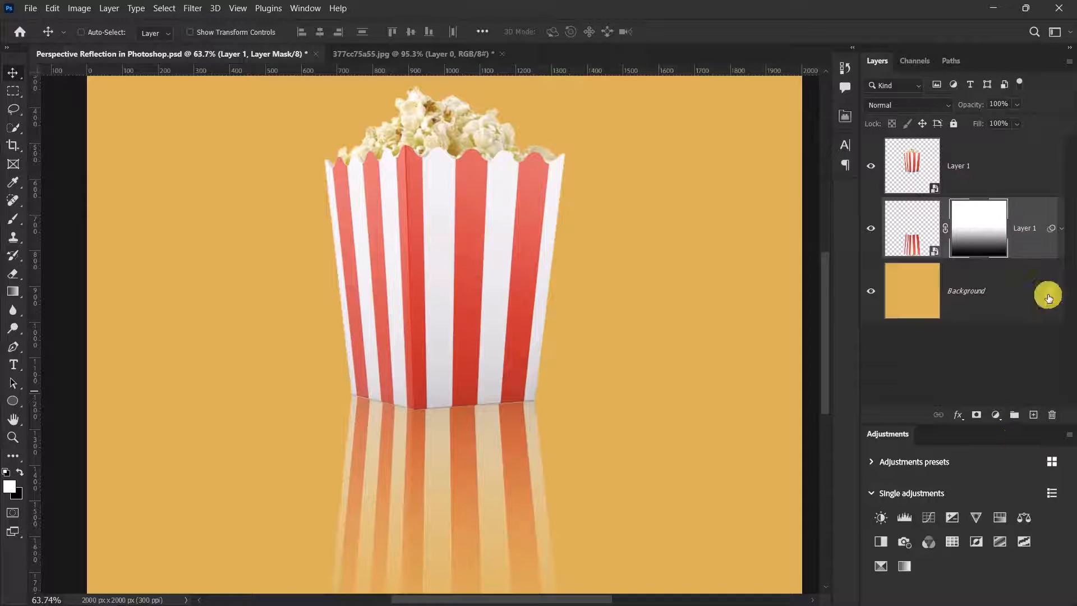
left_click(1034, 415)
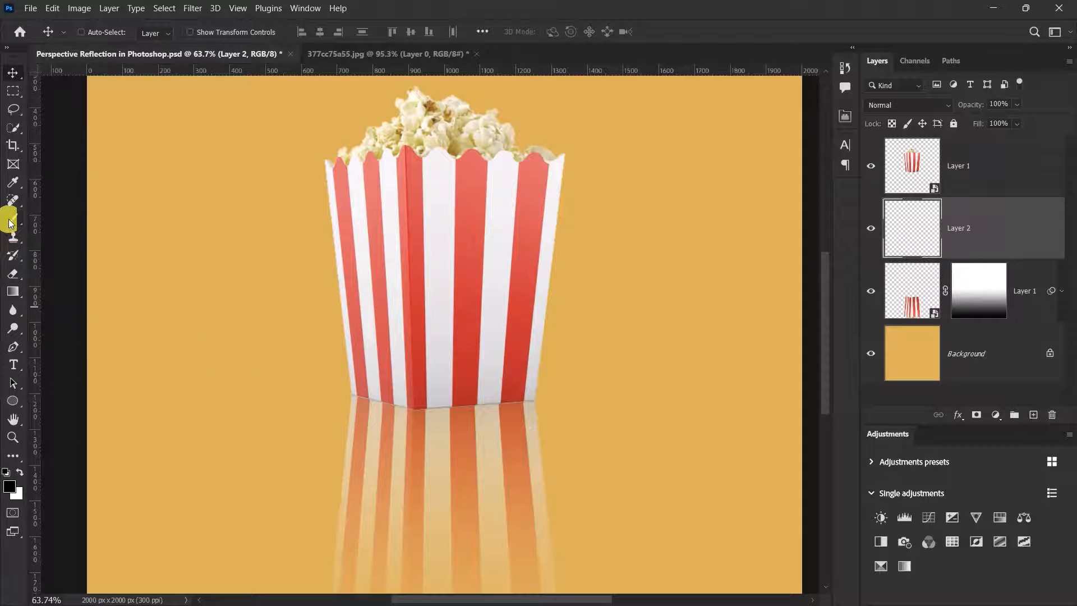
left_click(10, 225)
left_click(10, 488)
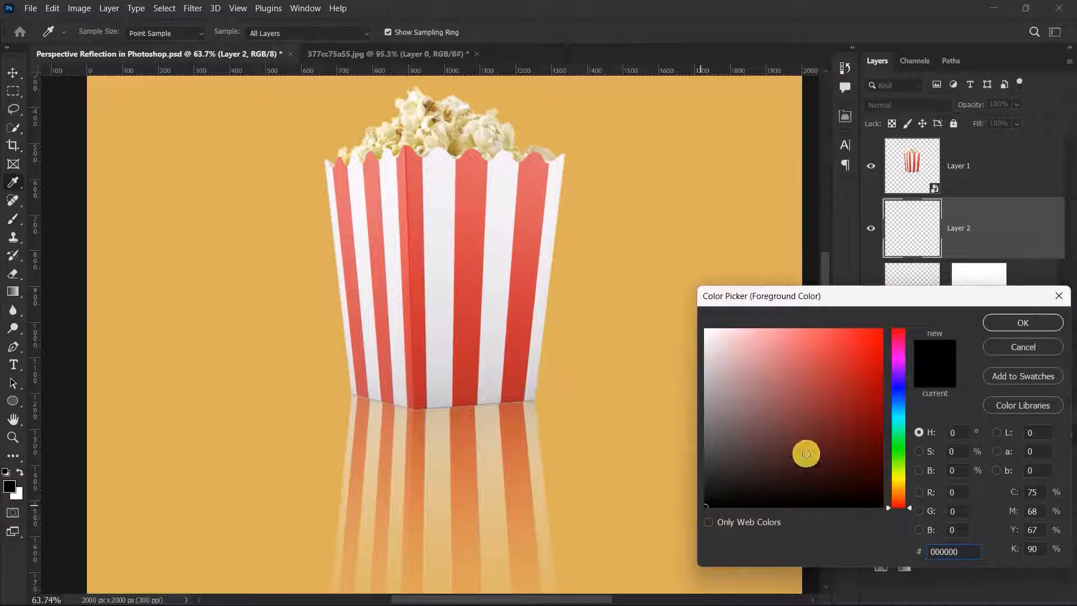
- With black and a 25 px brush, paint a shadow along both bottom edges of the box
left_click(991, 322)
scroll(403, 433, "up", 5)
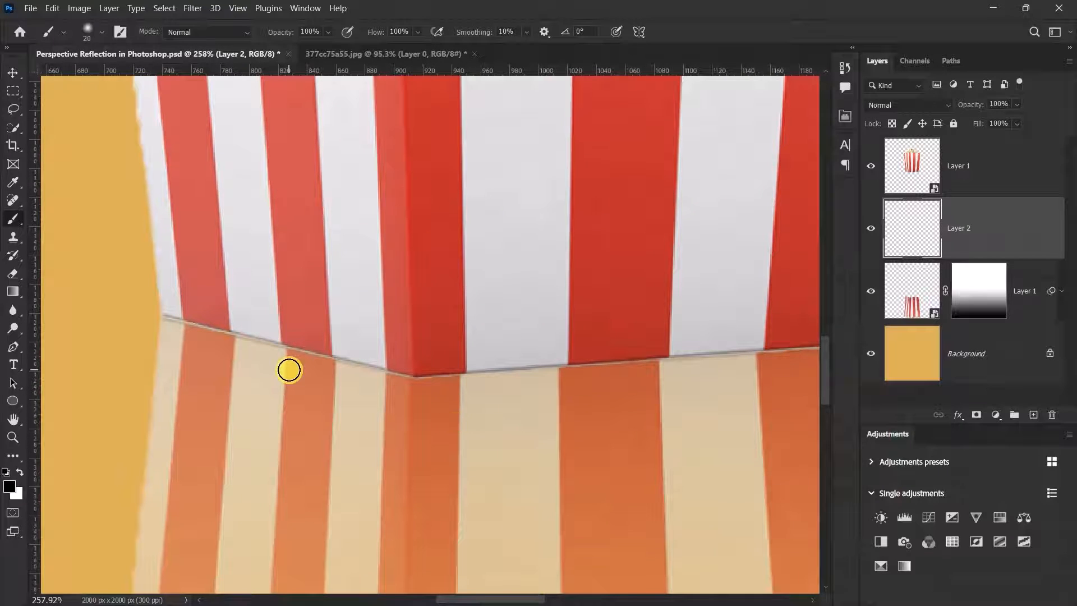
scroll(289, 370, "up", 1)
key("bracketright")
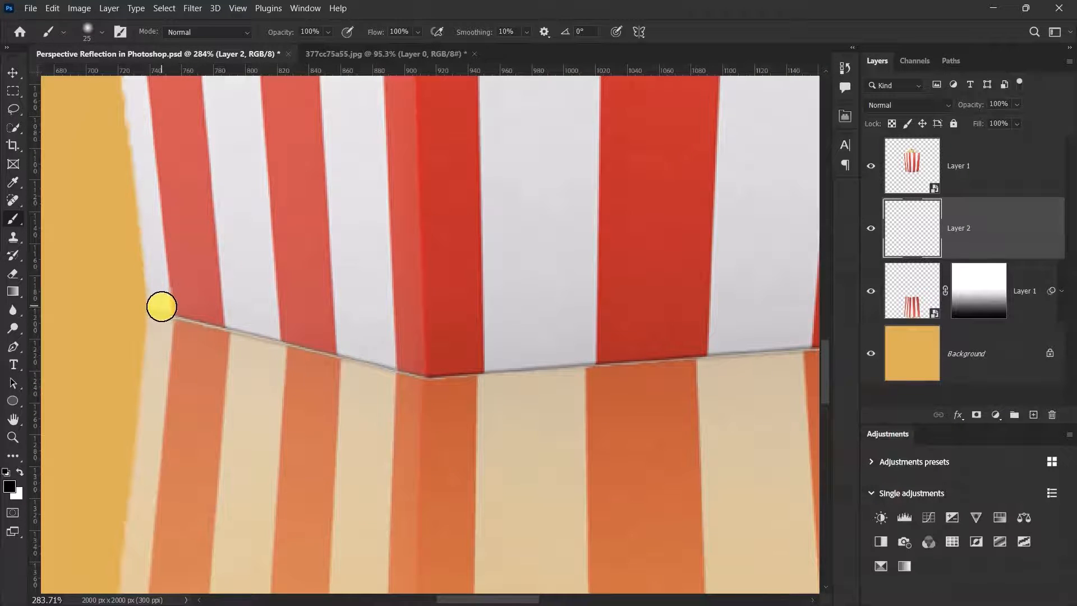
left_click_drag(160, 306, 427, 378)
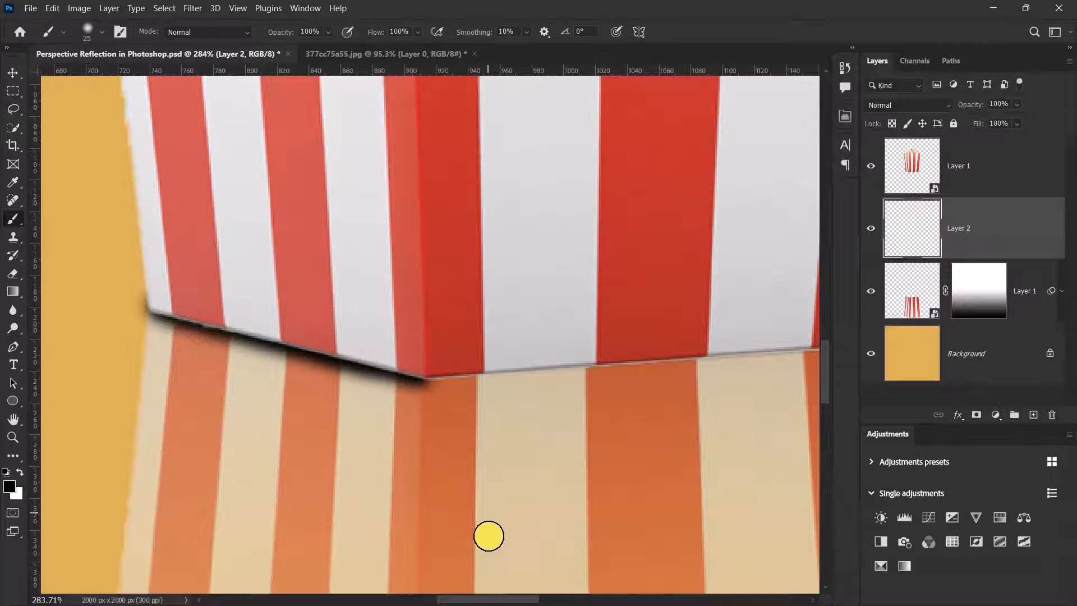
left_click_drag(474, 597, 503, 596)
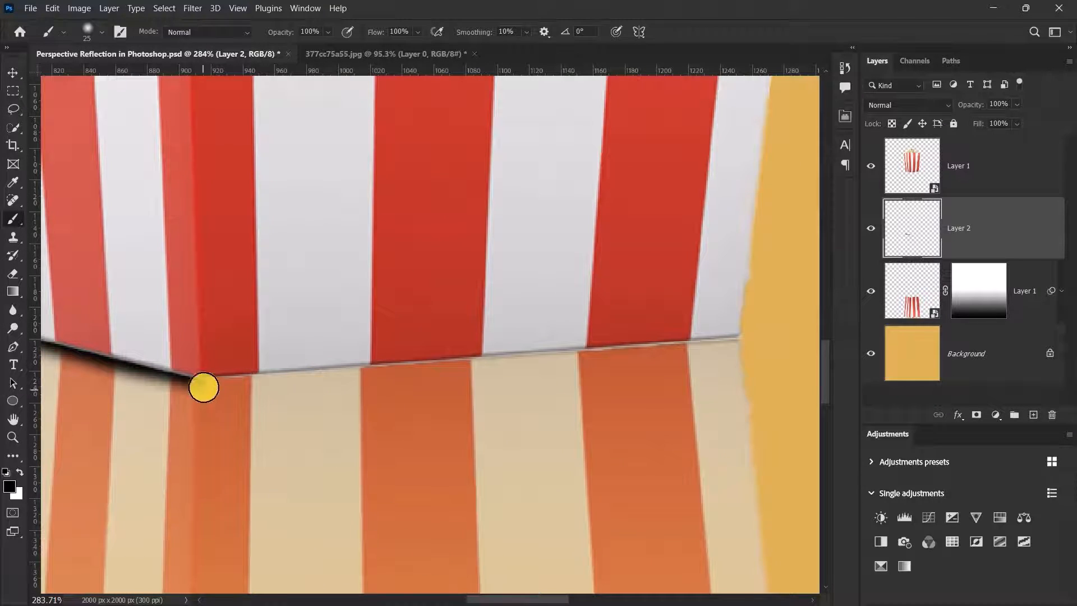
left_click_drag(203, 378, 726, 336)
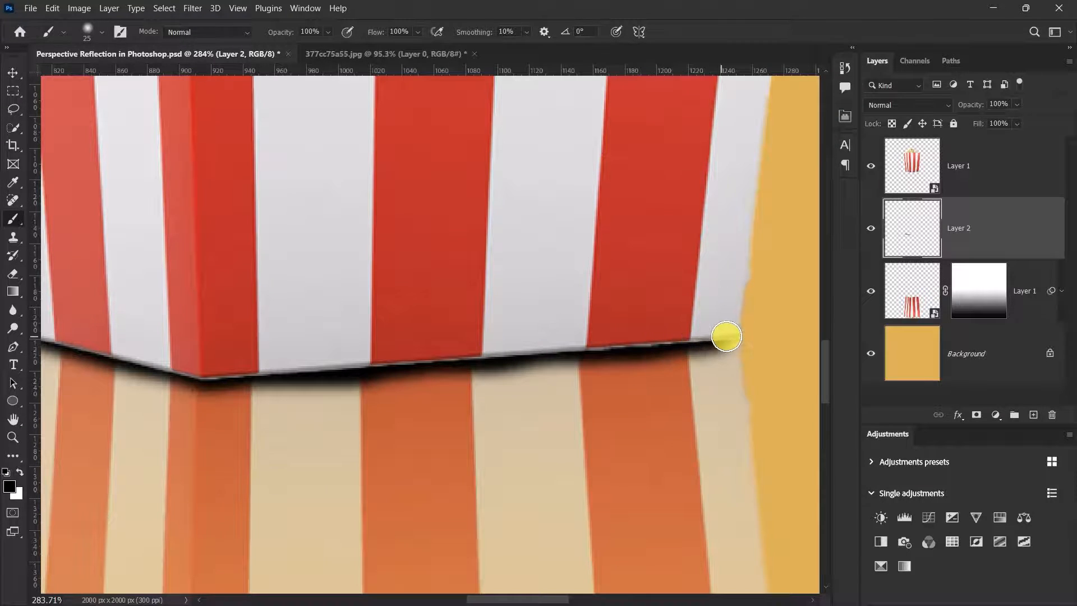
scroll(615, 318, "down", 14)
scroll(623, 193, "up", 4)
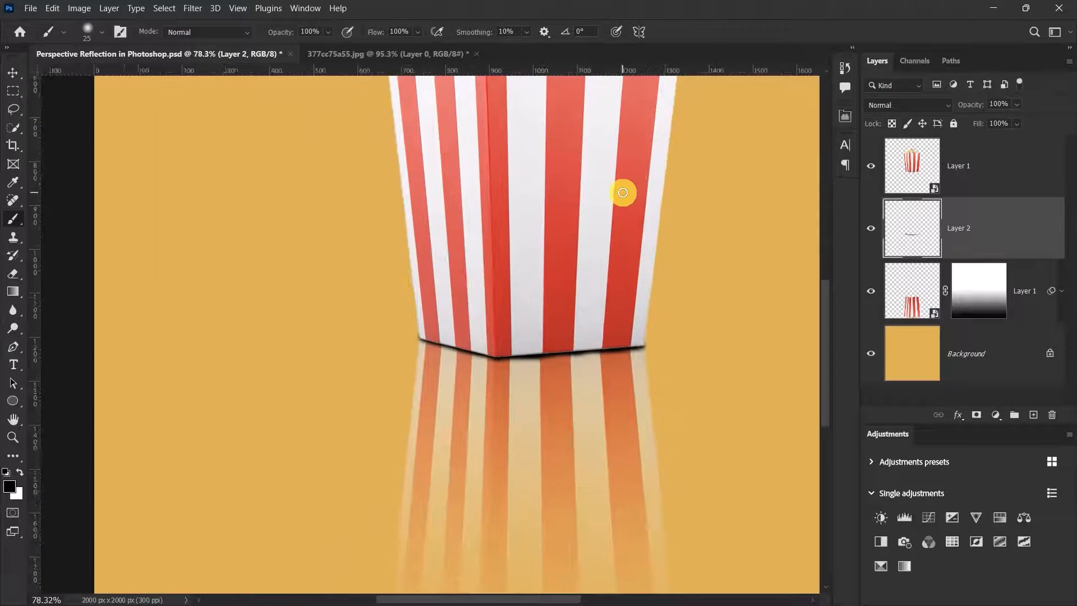
- Lower Layer 2's opacity to 22% so the contact shadow becomes faint
left_click(12, 72)
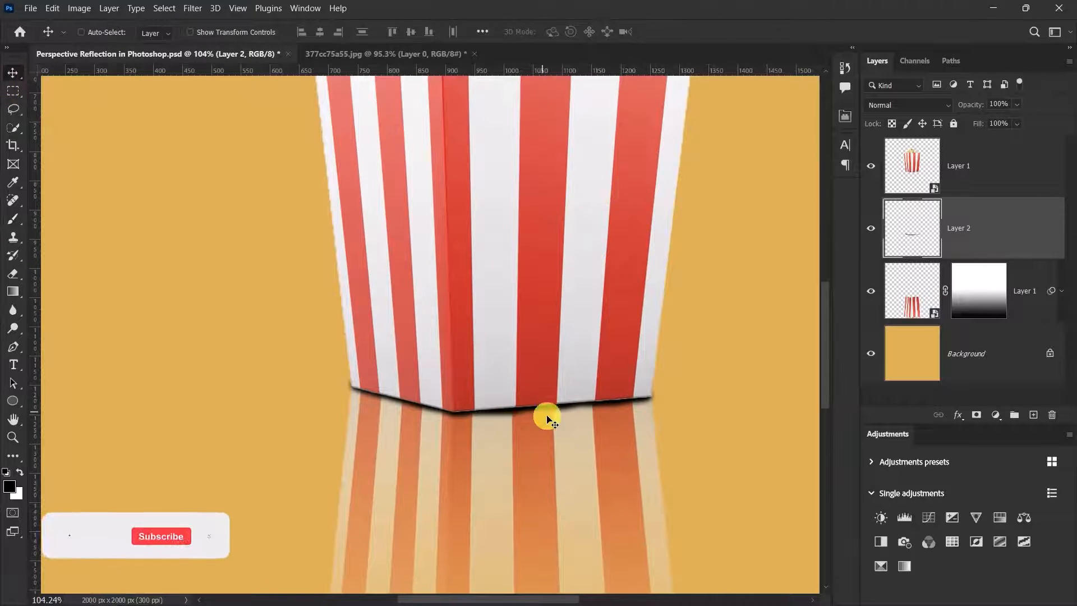
scroll(559, 428, "down", 3)
scroll(559, 428, "up", 8)
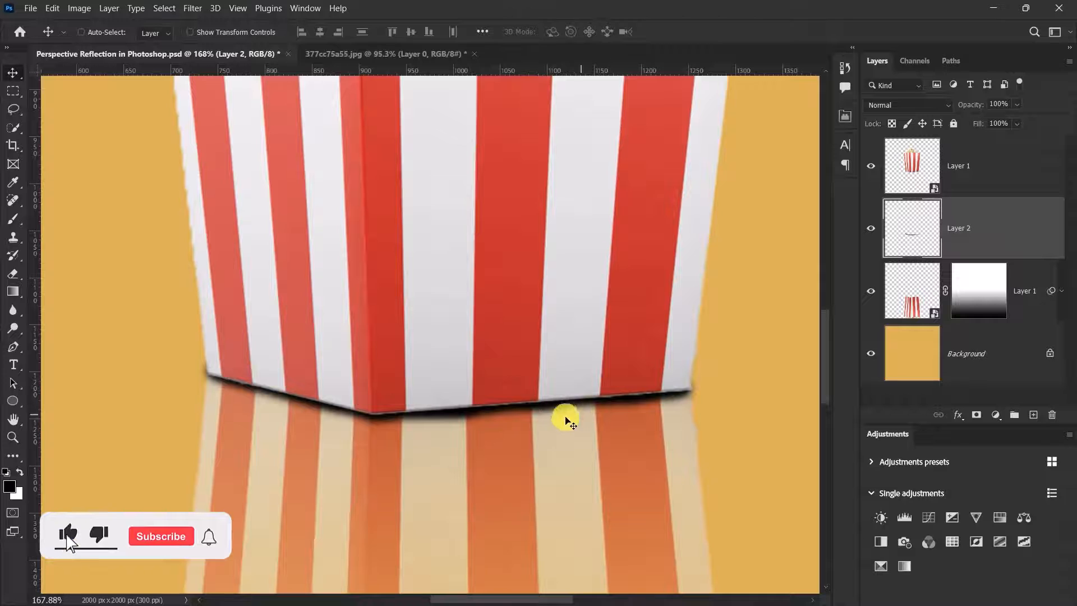
left_click(1017, 104)
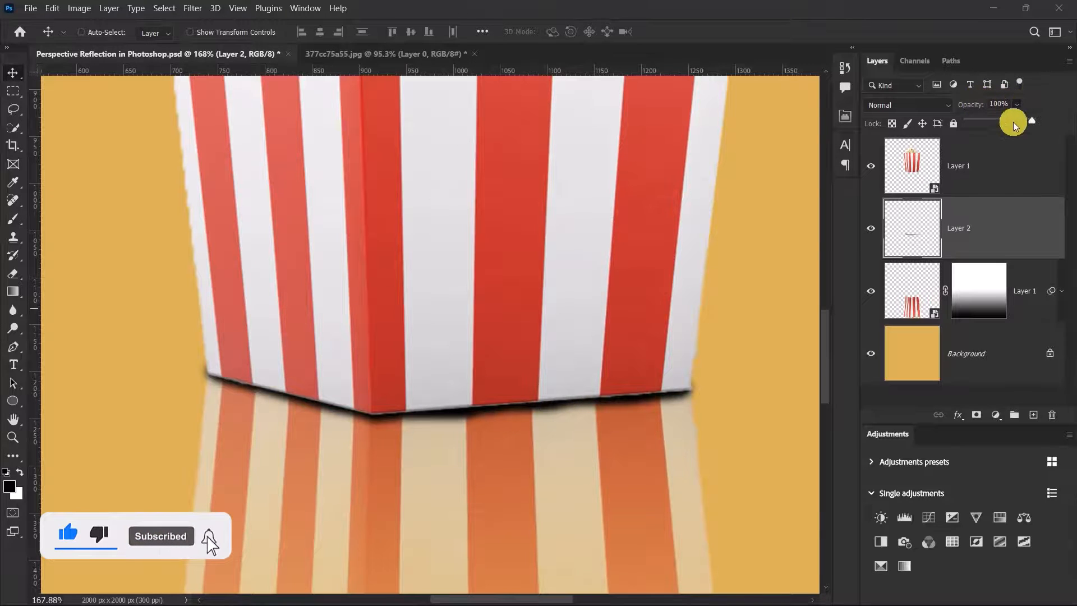
left_click_drag(992, 123, 978, 126)
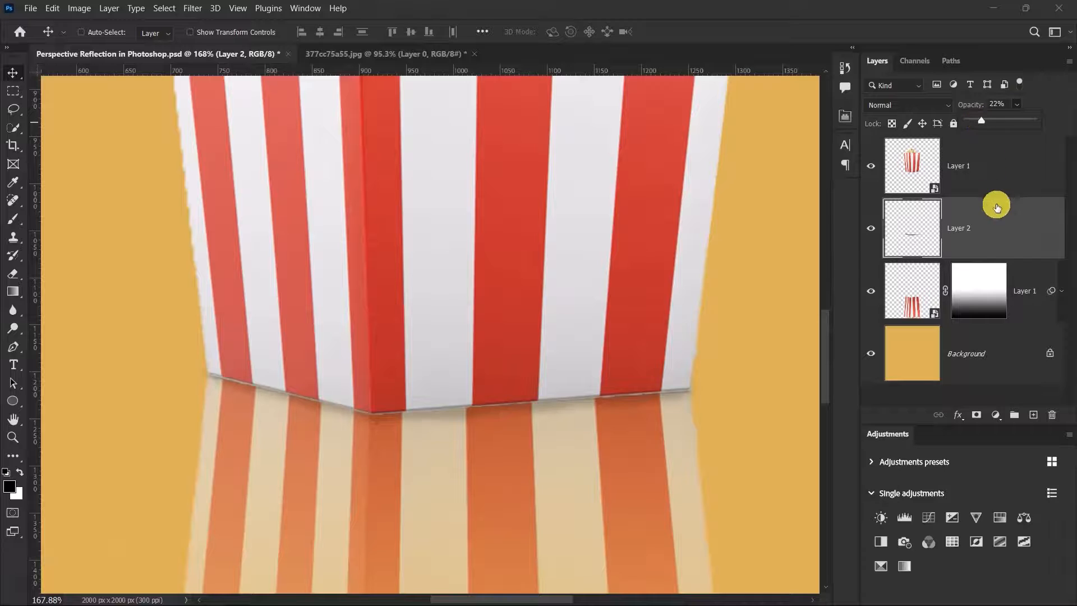
left_click(987, 221)
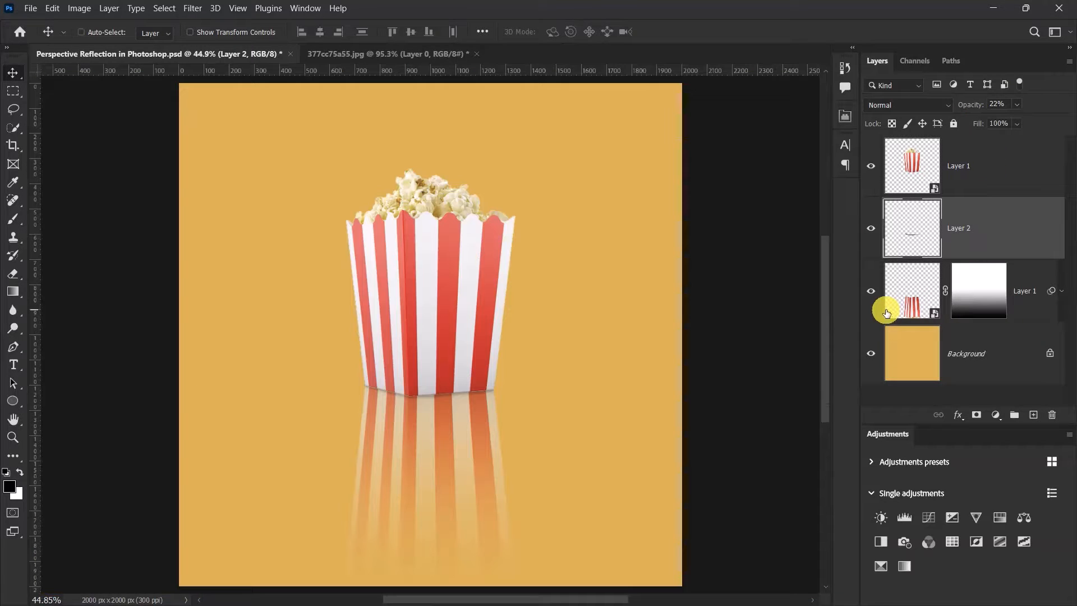